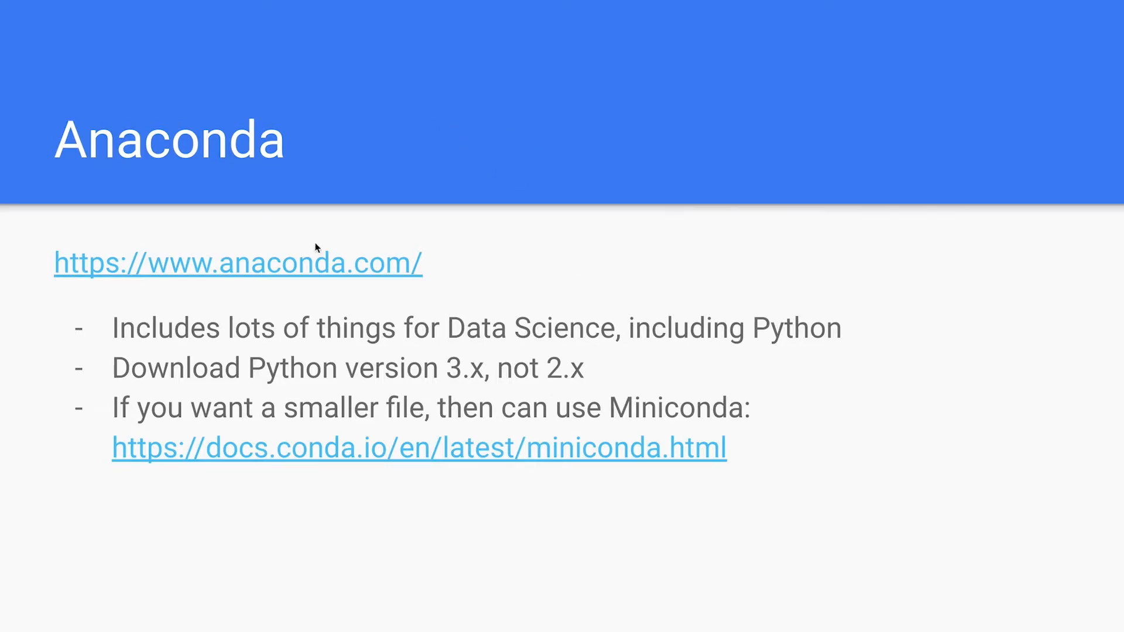
# Open the Anaconda website from the slide's link and look through the home page's editions, target audiences and resources.
pyautogui.click(265, 272)
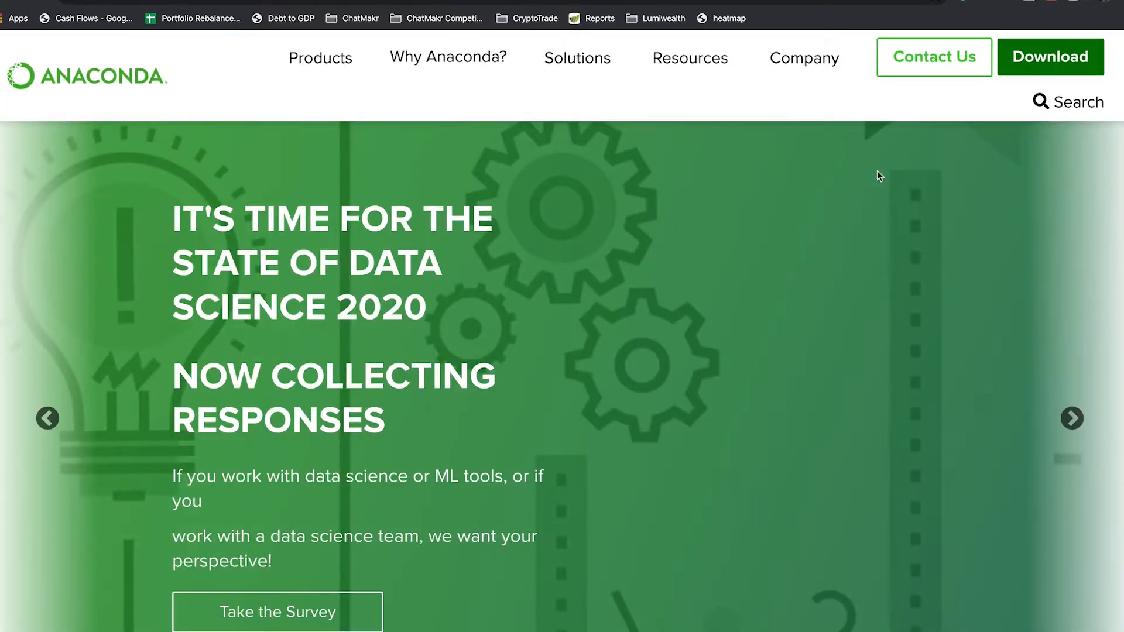
pyautogui.scroll(-3, 688, 458)
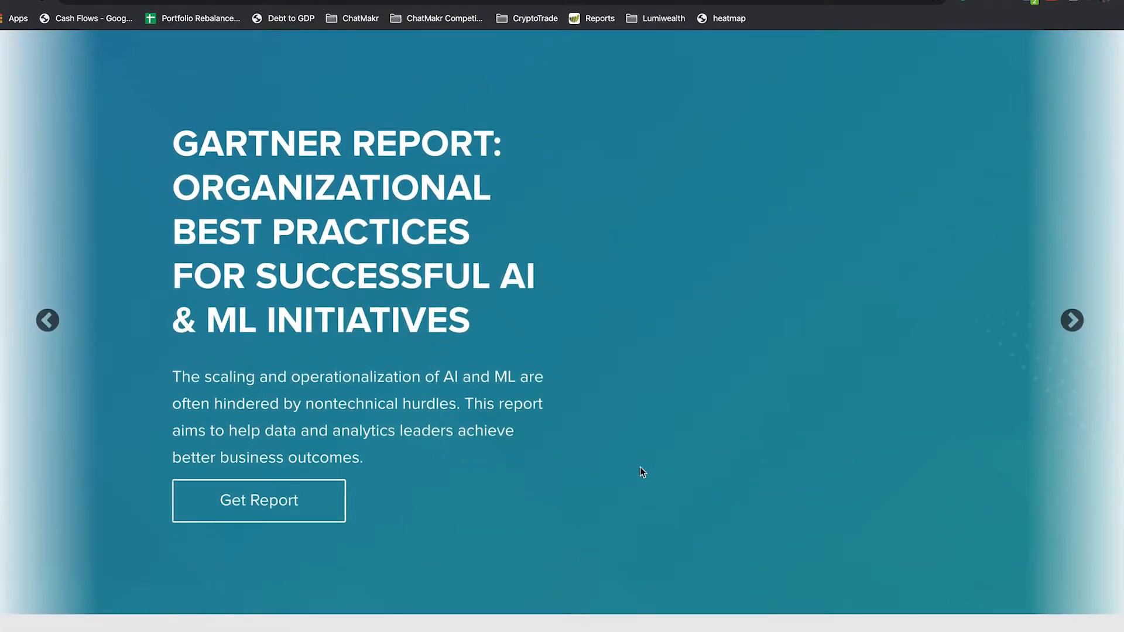
pyautogui.scroll(-5, 694, 480)
pyautogui.scroll(-1, 695, 485)
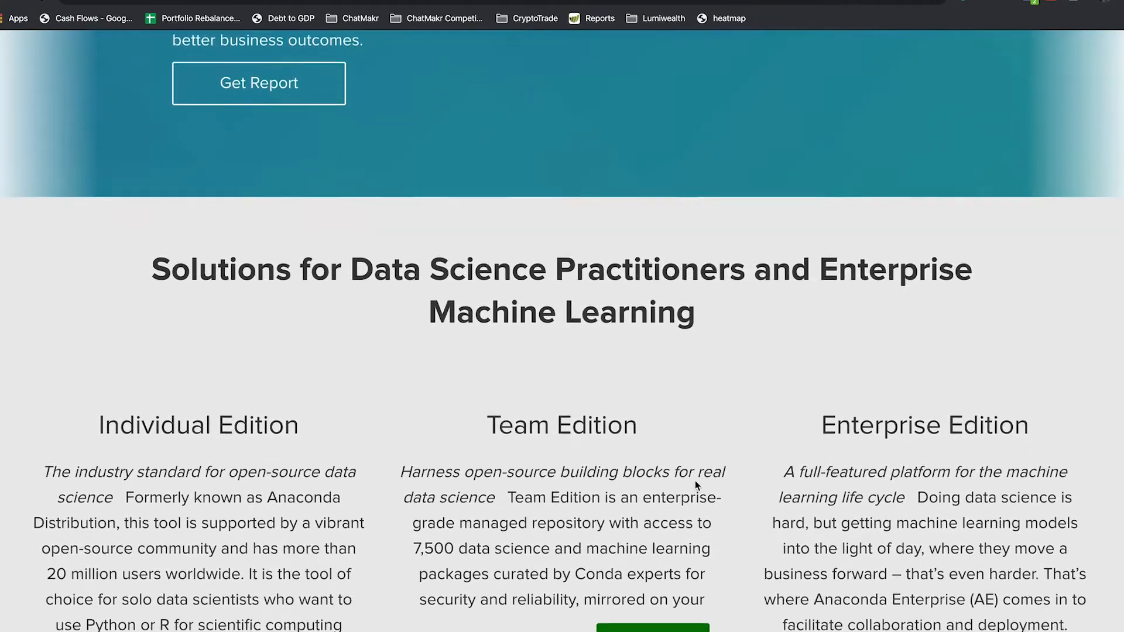
pyautogui.scroll(-2, 696, 485)
pyautogui.scroll(-9, 696, 480)
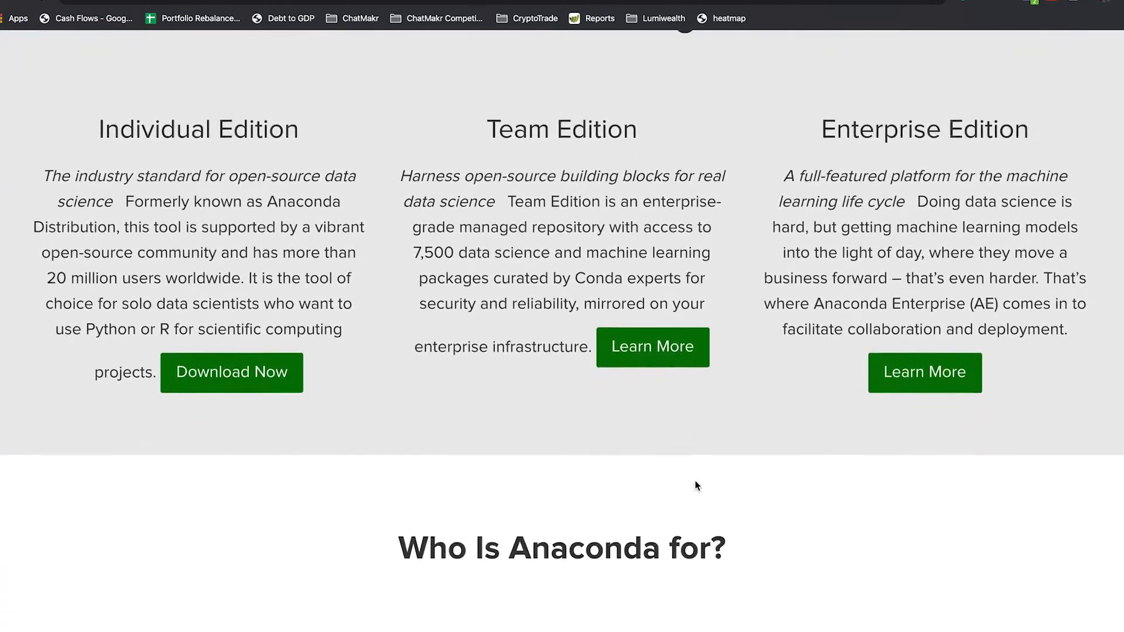
pyautogui.scroll(1, 695, 485)
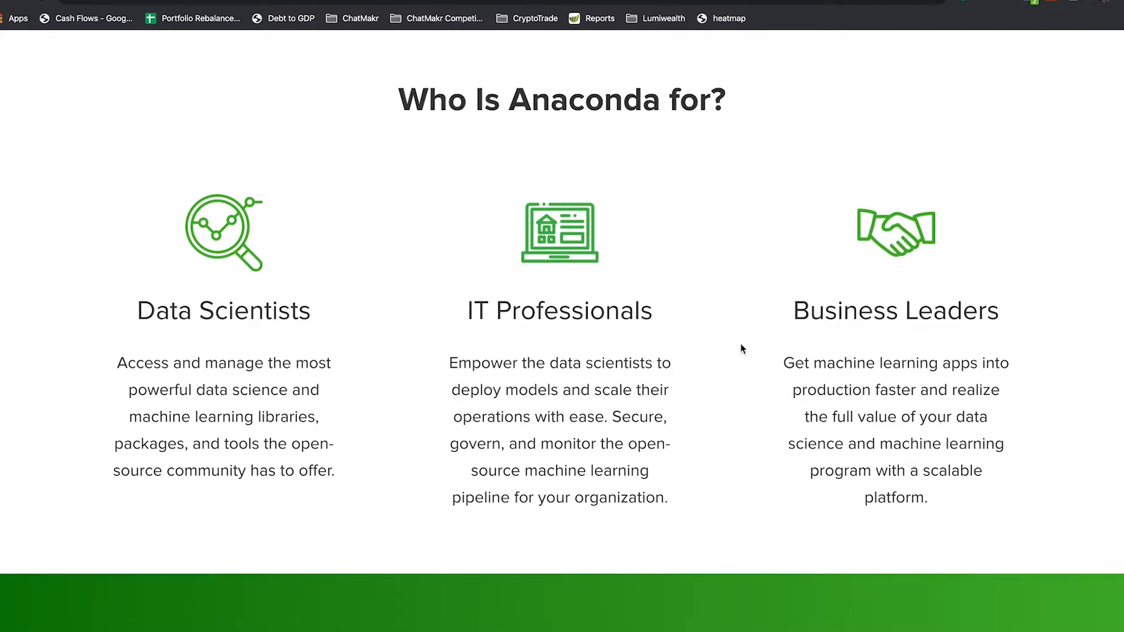
pyautogui.scroll(-3, 694, 502)
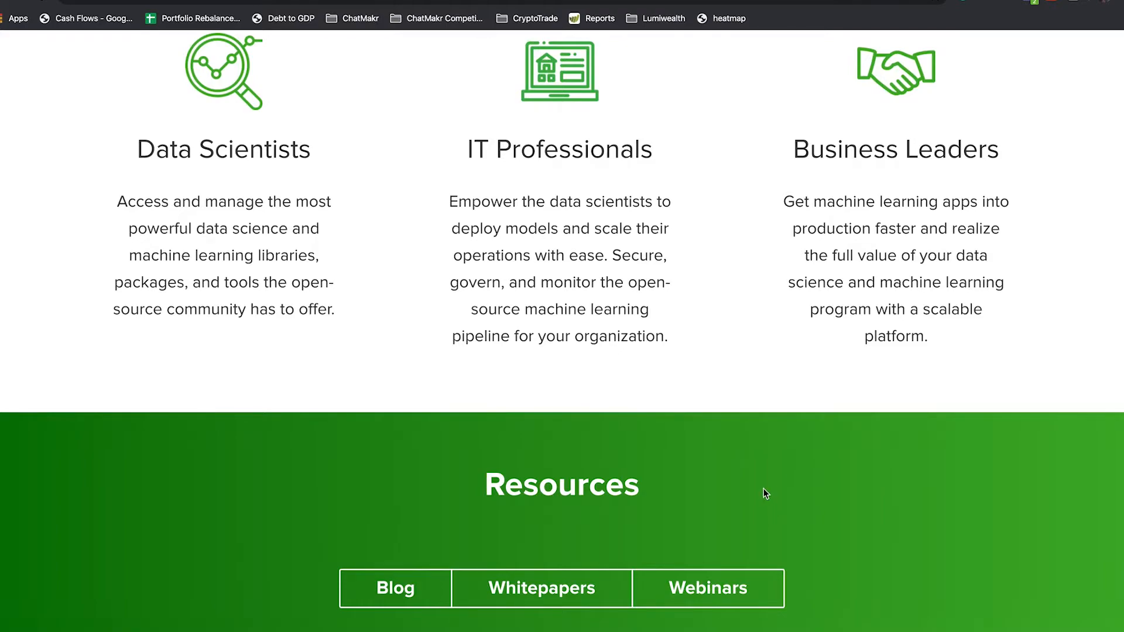
pyautogui.scroll(-2, 761, 489)
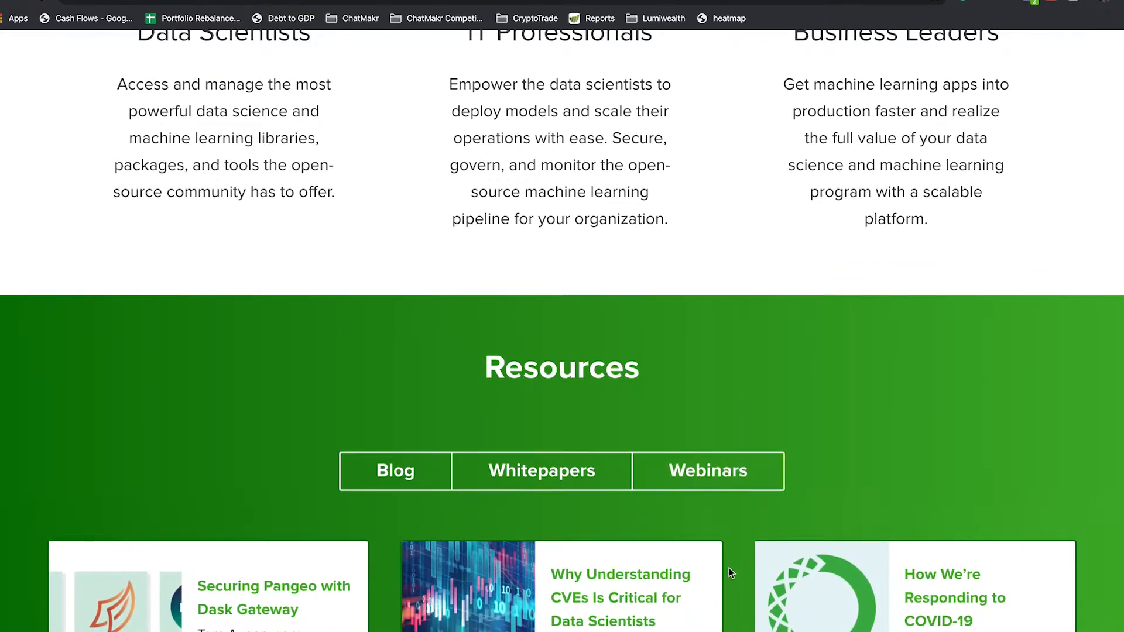
pyautogui.scroll(-2, 729, 567)
pyautogui.scroll(-2, 756, 606)
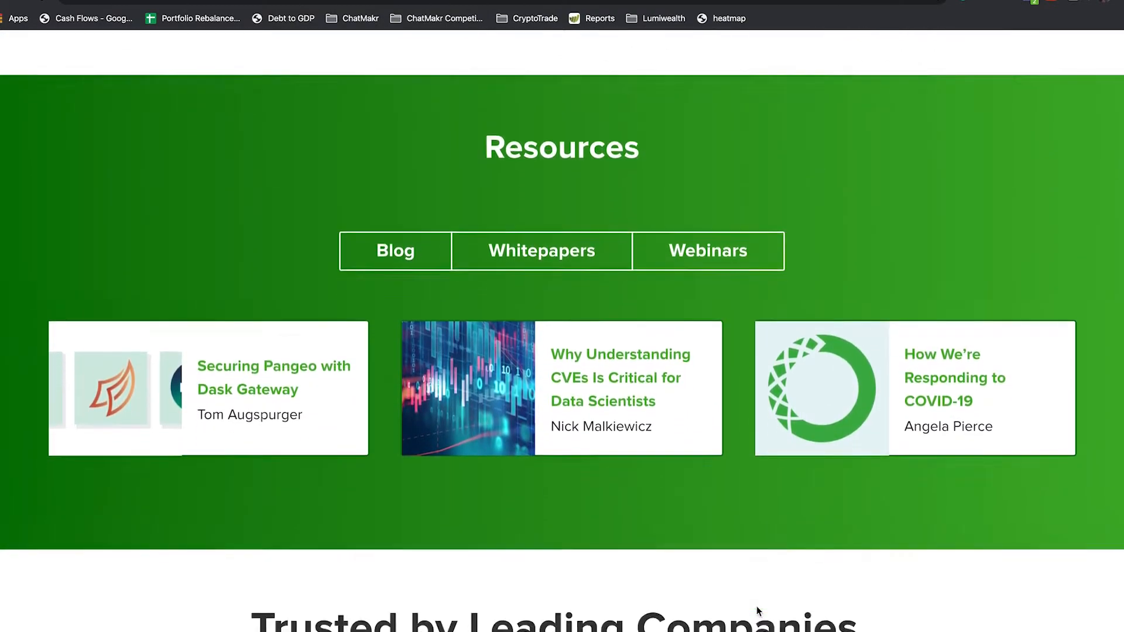
pyautogui.scroll(-15, 756, 611)
pyautogui.scroll(20, 757, 611)
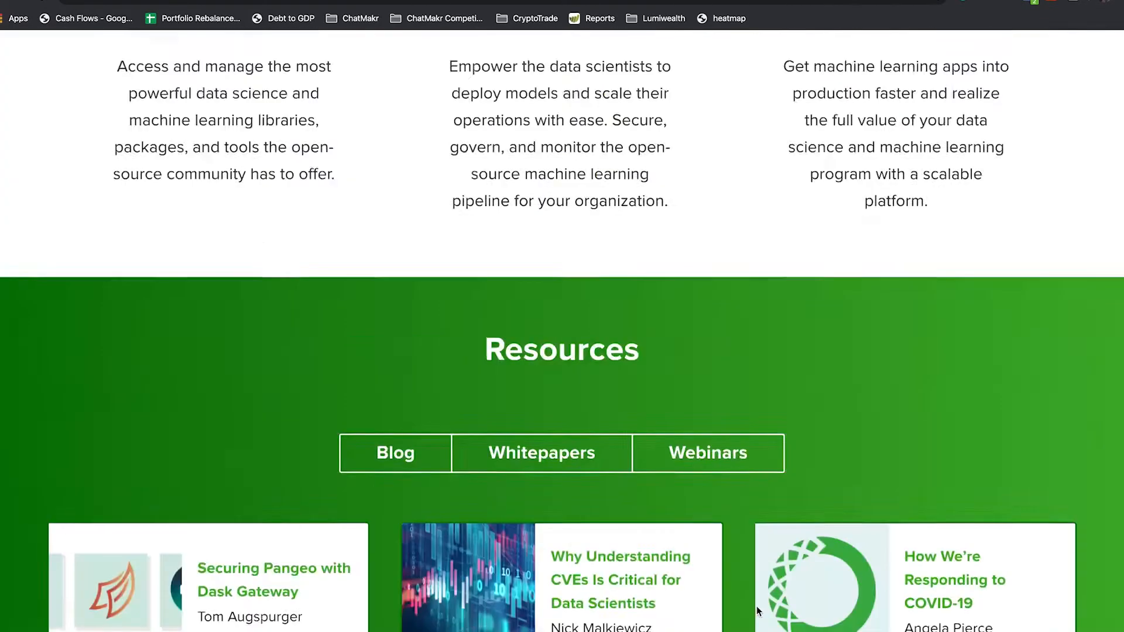
pyautogui.scroll(15, 756, 606)
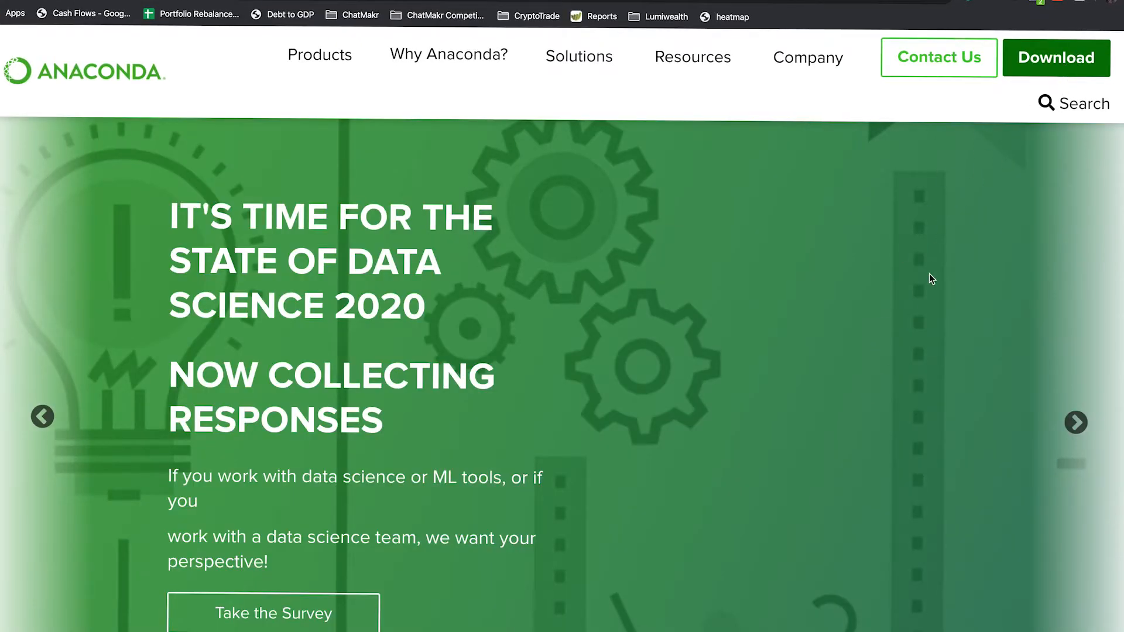
pyautogui.scroll(-8, 929, 273)
pyautogui.scroll(8, 930, 278)
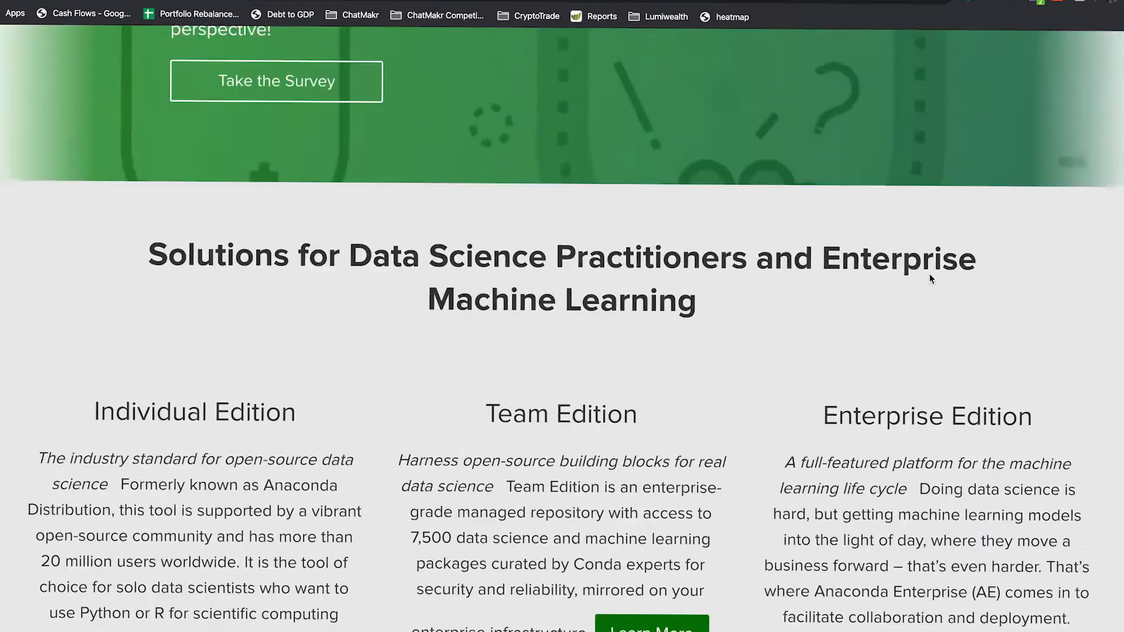
pyautogui.scroll(1, 929, 273)
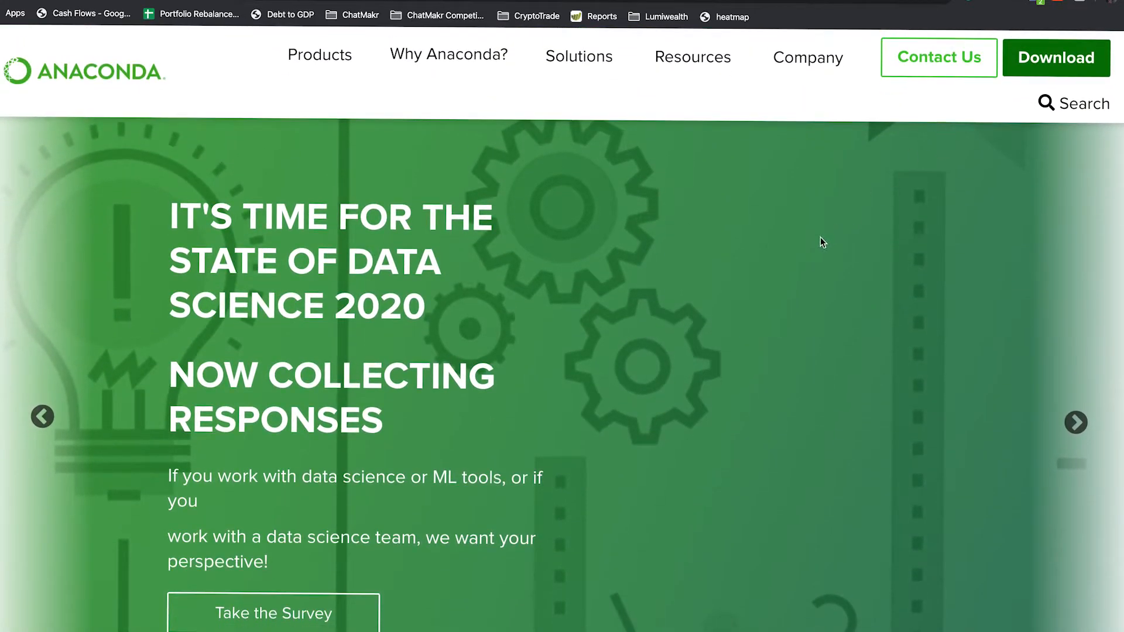
# Open the Anaconda Individual Edition download page and find the Anaconda 2020.02 for macOS installers.
pyautogui.click(1054, 66)
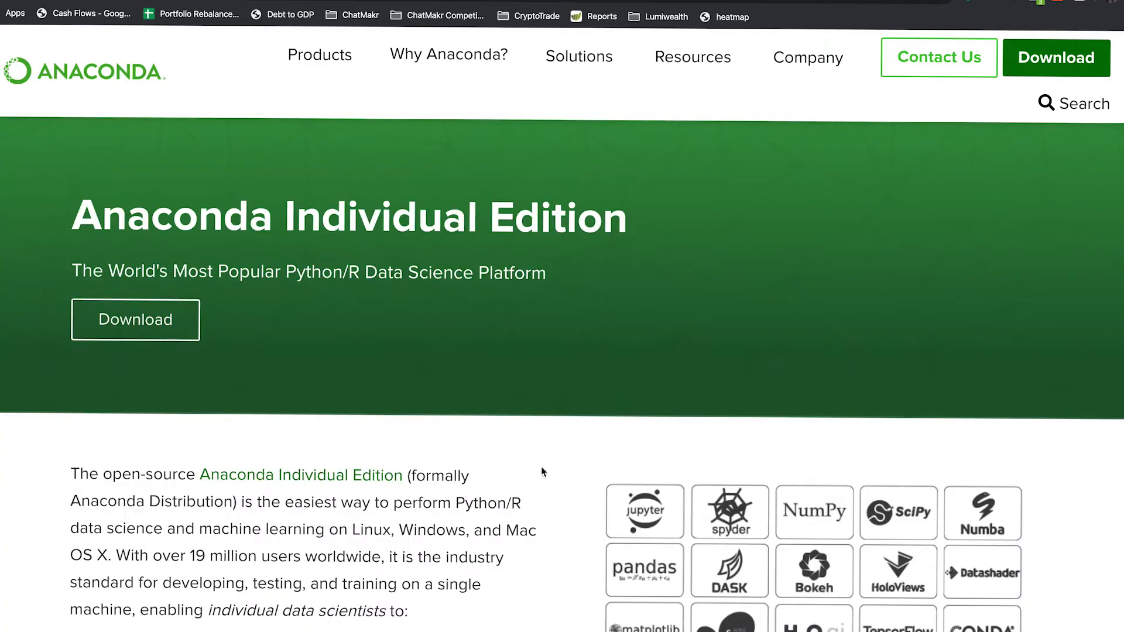
pyautogui.scroll(-15, 455, 561)
pyautogui.scroll(1, 455, 561)
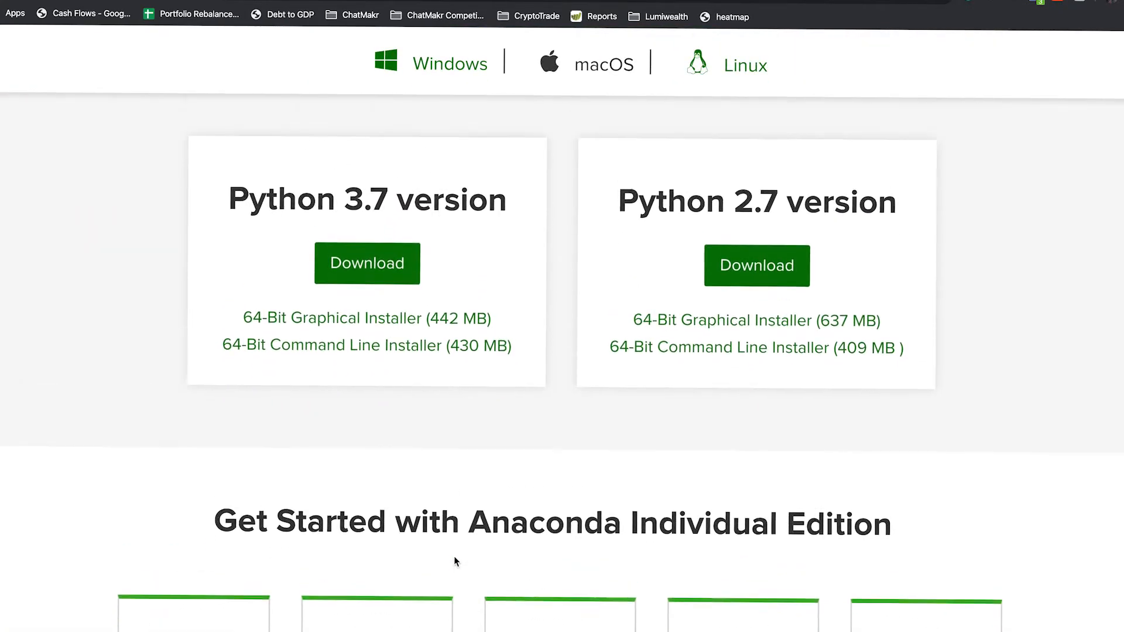
pyautogui.scroll(2, 456, 561)
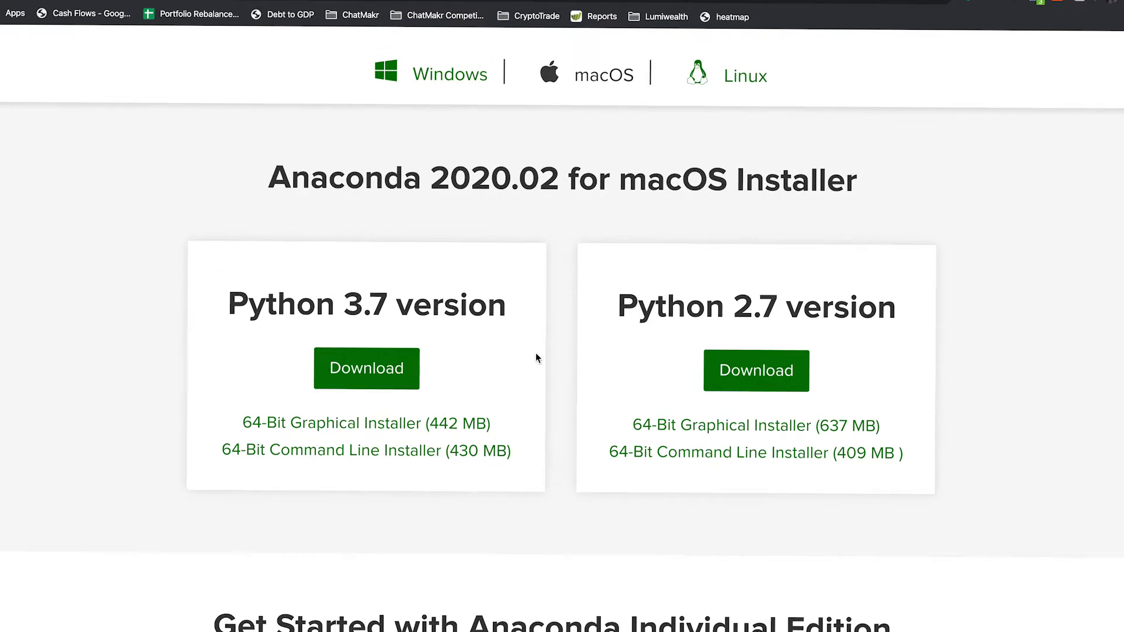
pyautogui.moveTo(271, 176); pyautogui.dragTo(911, 208)
pyautogui.click(853, 211)
pyautogui.doubleClick(696, 178)
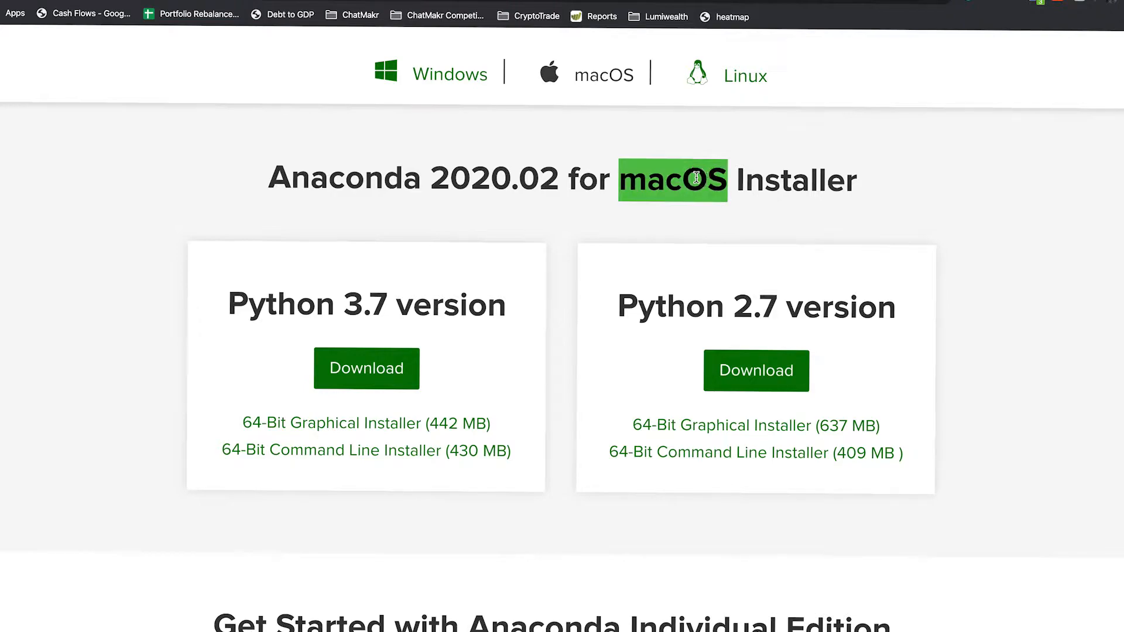
pyautogui.click(753, 220)
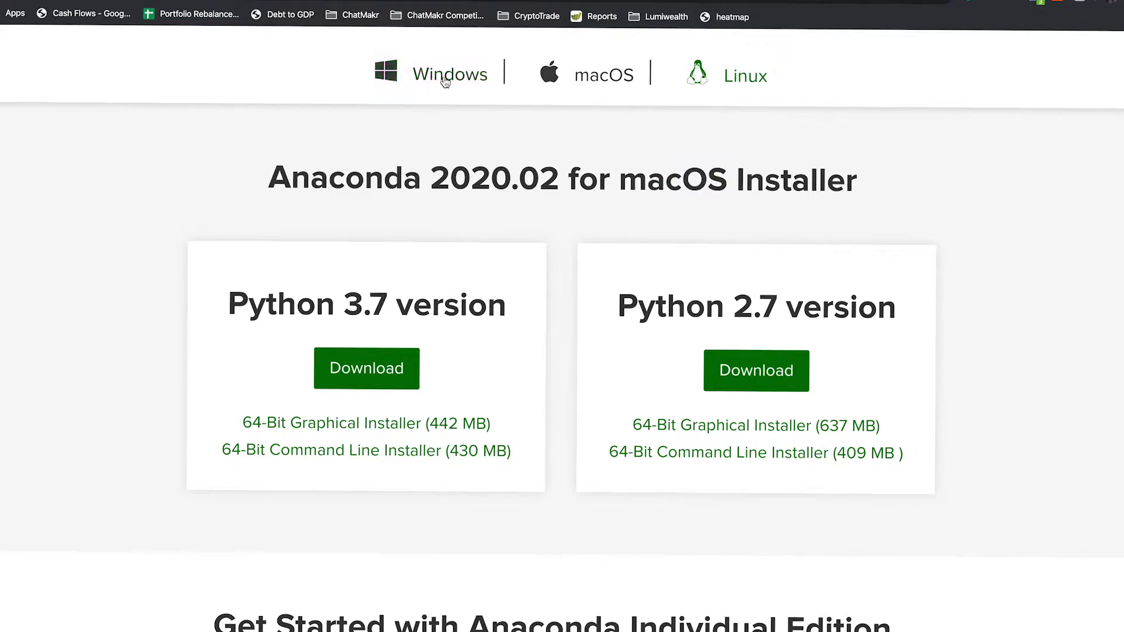
# Check the installer options for the other operating systems, return to macOS and download the Python 3.7 version.
pyautogui.click(445, 79)
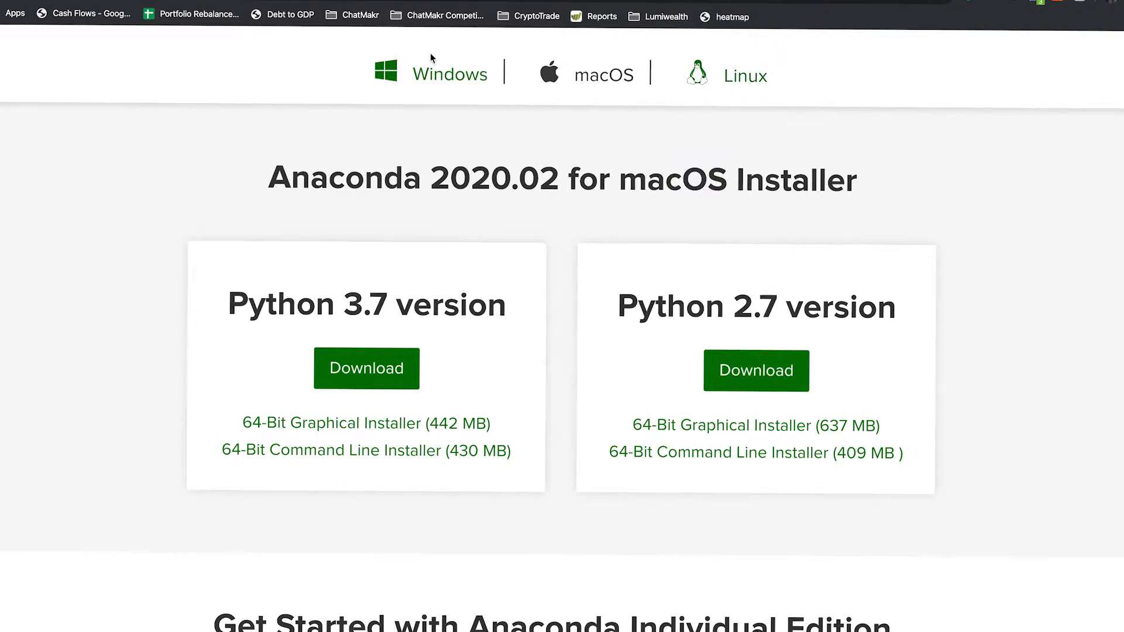
pyautogui.click(598, 70)
pyautogui.click(746, 77)
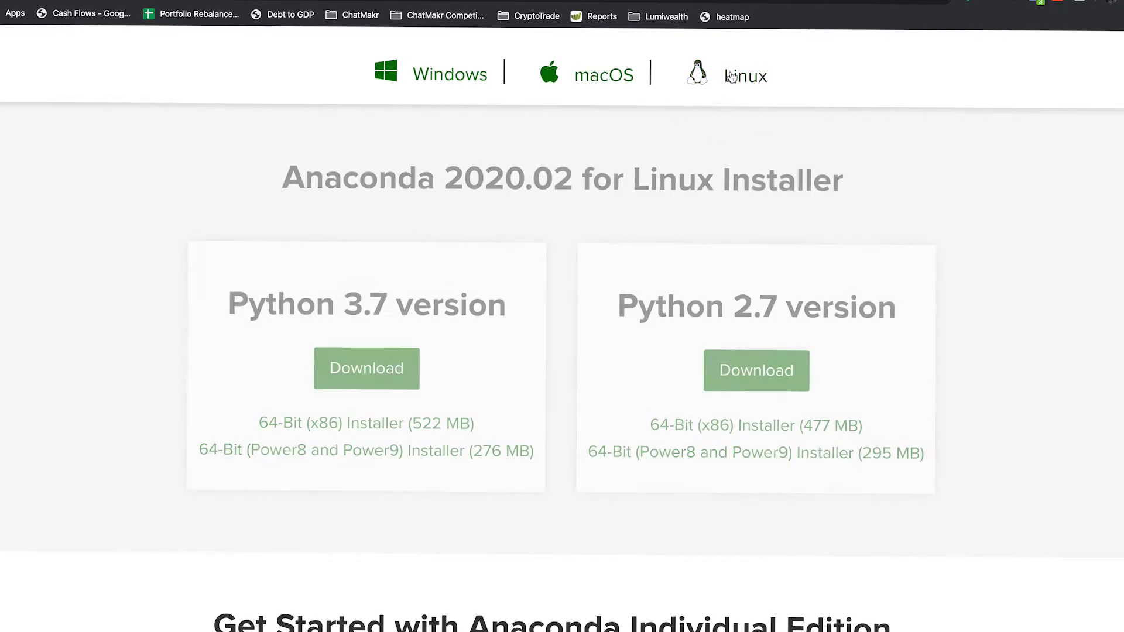
pyautogui.click(640, 73)
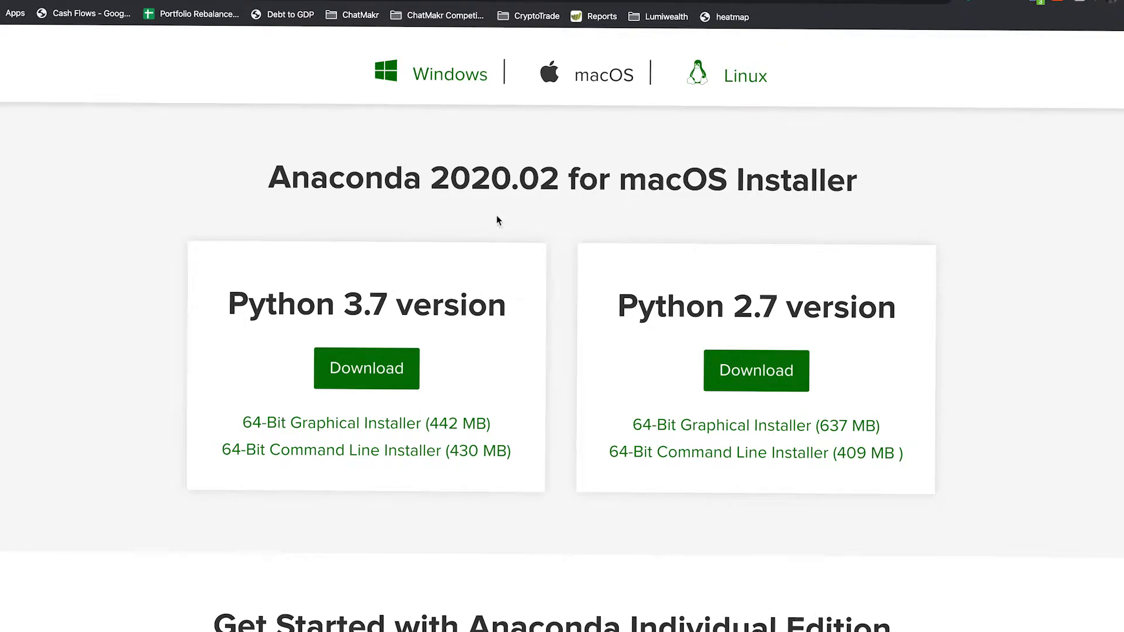
pyautogui.click(384, 367)
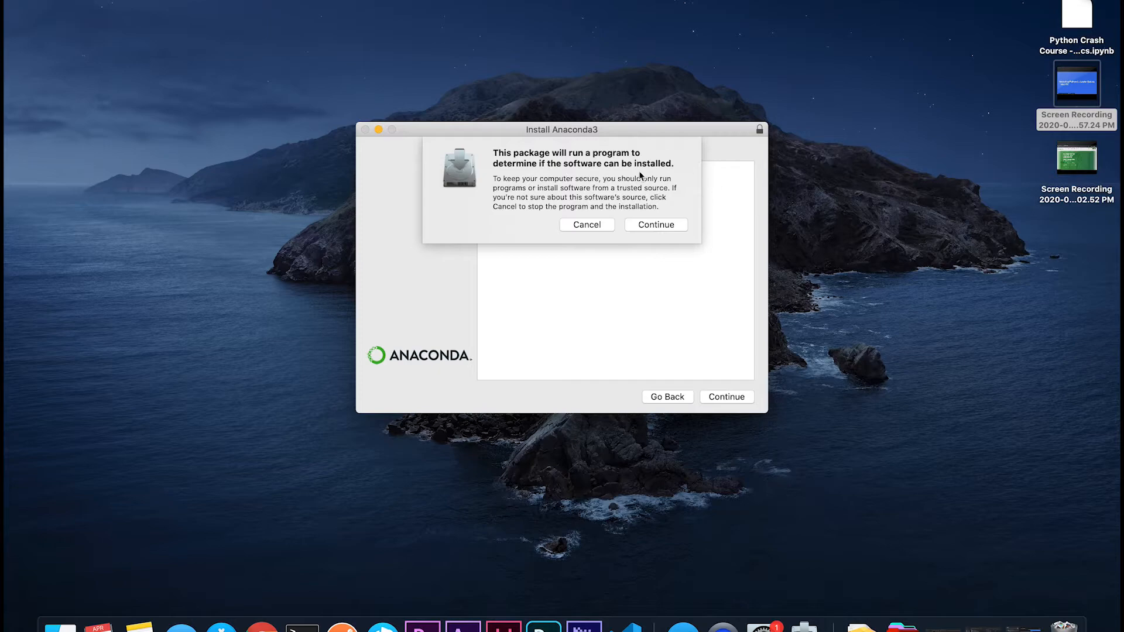
# Allow the Anaconda3 installer to run its check, pass the introduction and read-me pages, and agree to the license.
pyautogui.click(670, 227)
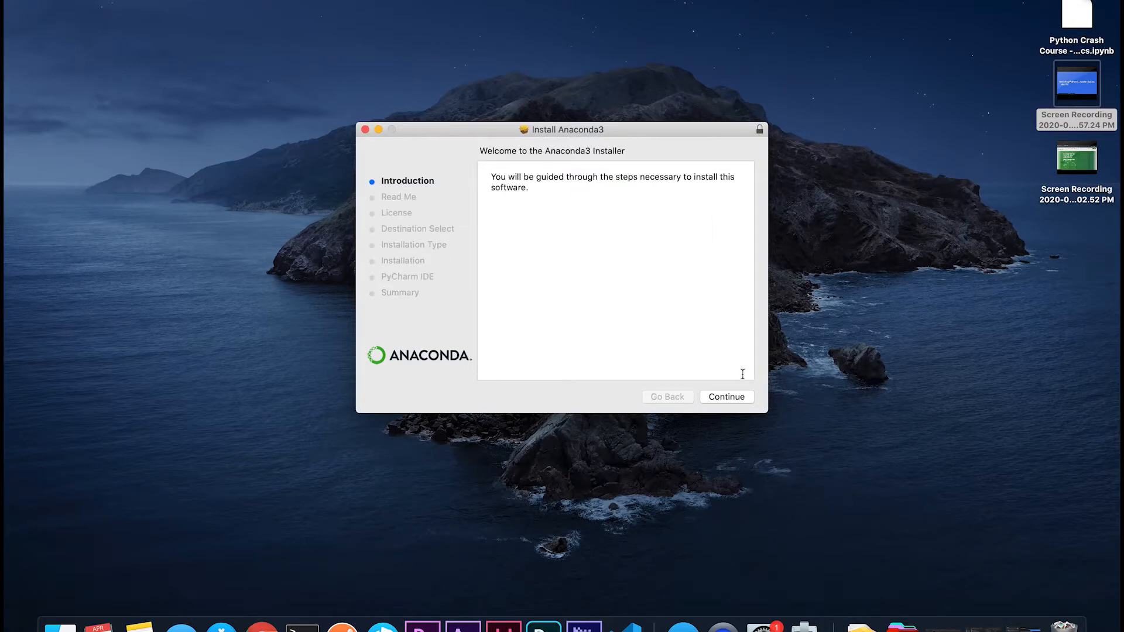
pyautogui.click(728, 397)
pyautogui.click(728, 398)
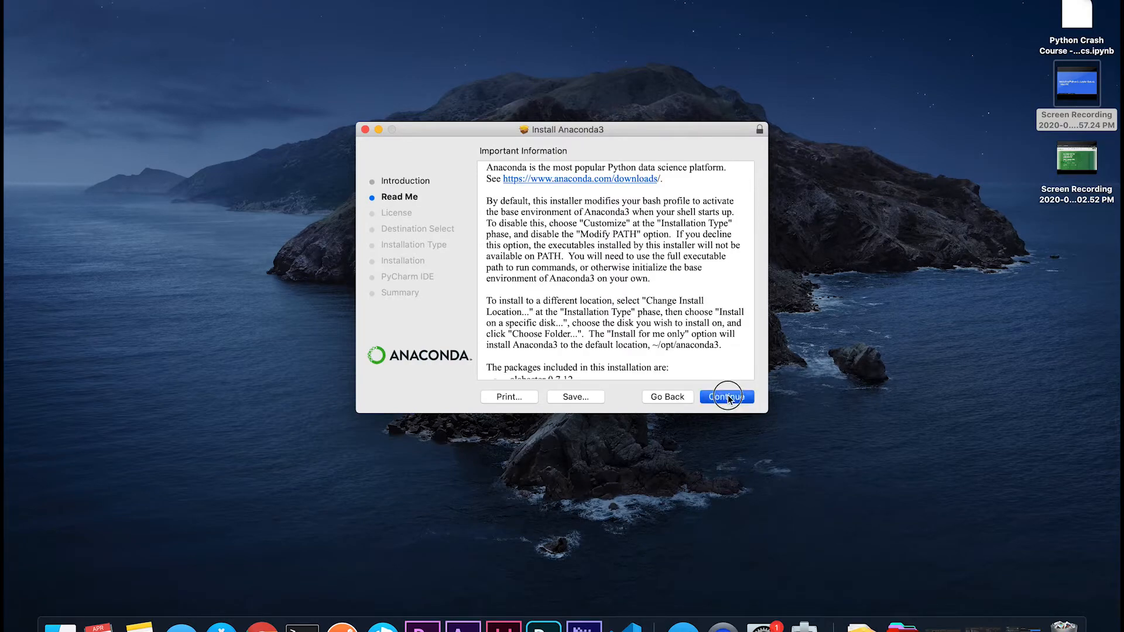
pyautogui.click(731, 397)
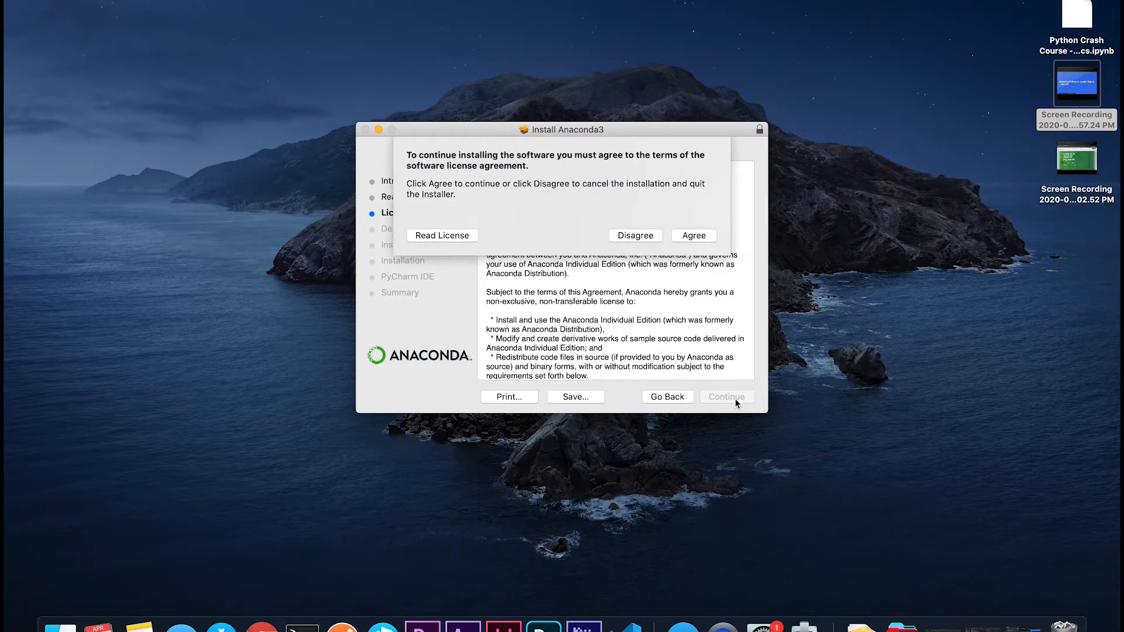
pyautogui.click(688, 236)
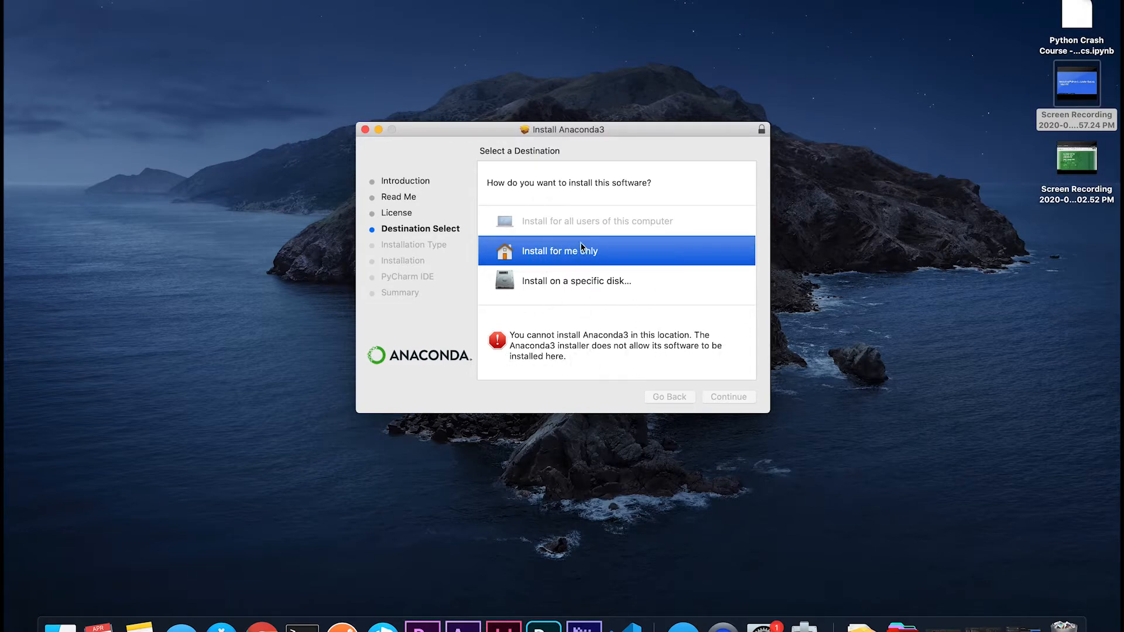
# Try the specific-disk destination, choose to install for me only, and close the Anaconda3 installer.
pyautogui.click(590, 287)
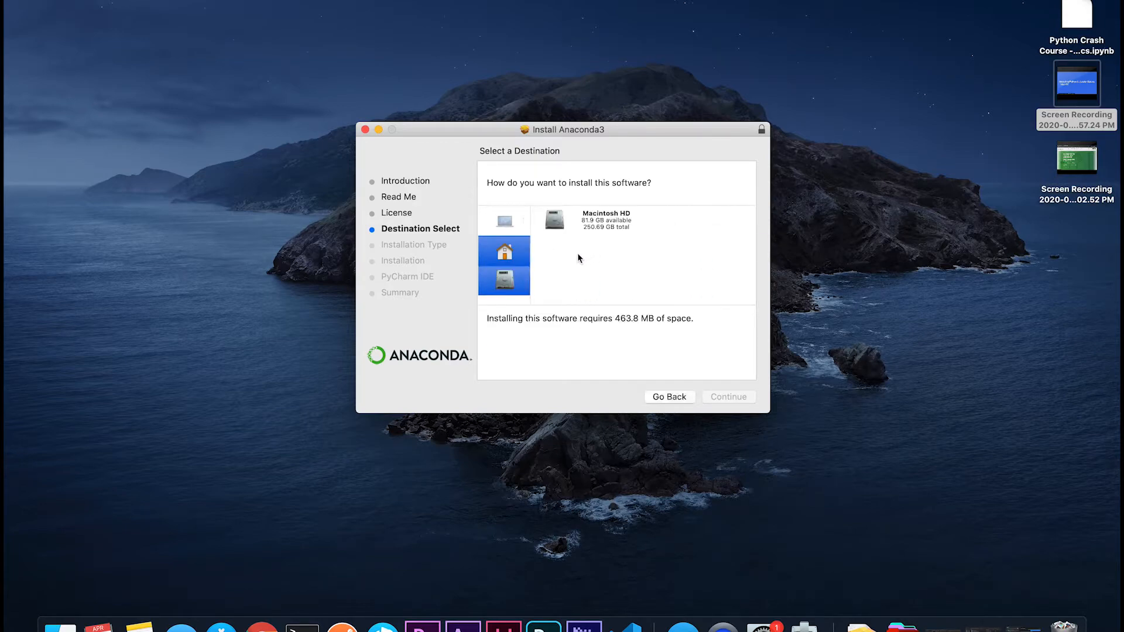
pyautogui.click(503, 253)
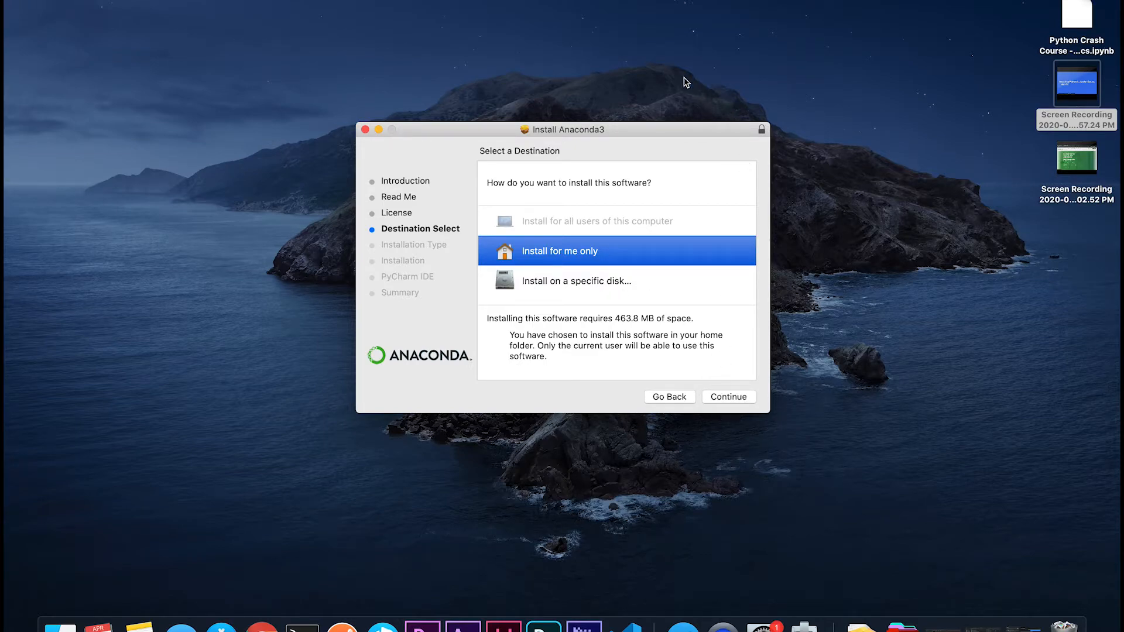
pyautogui.click(365, 131)
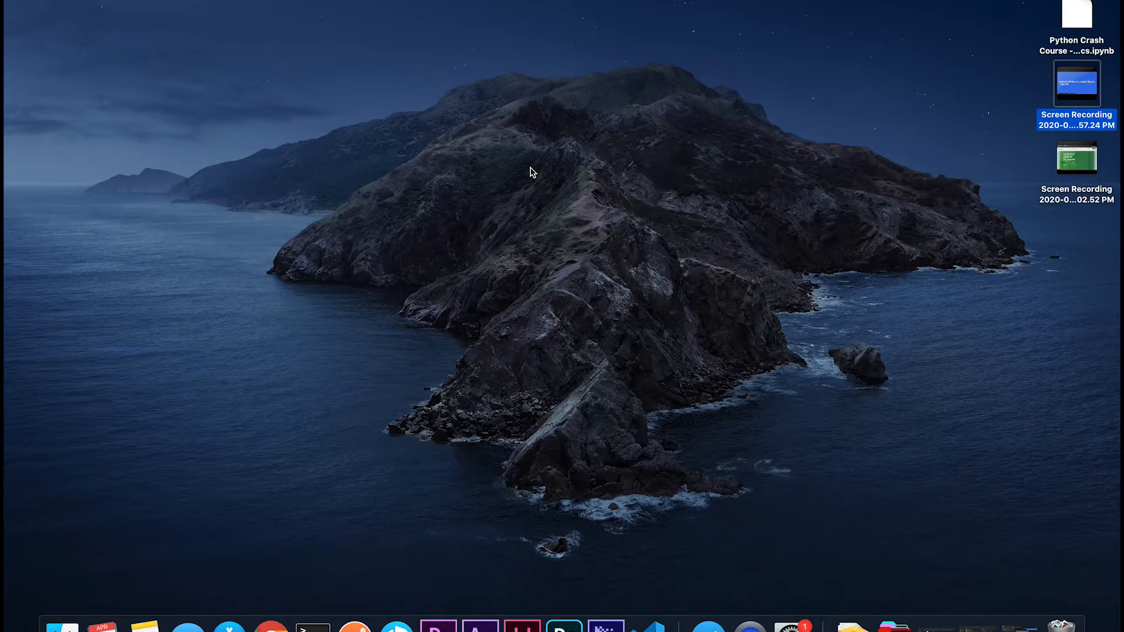
# Find Anaconda-Navigator with Spotlight and open it.
pyautogui.press('super+space')
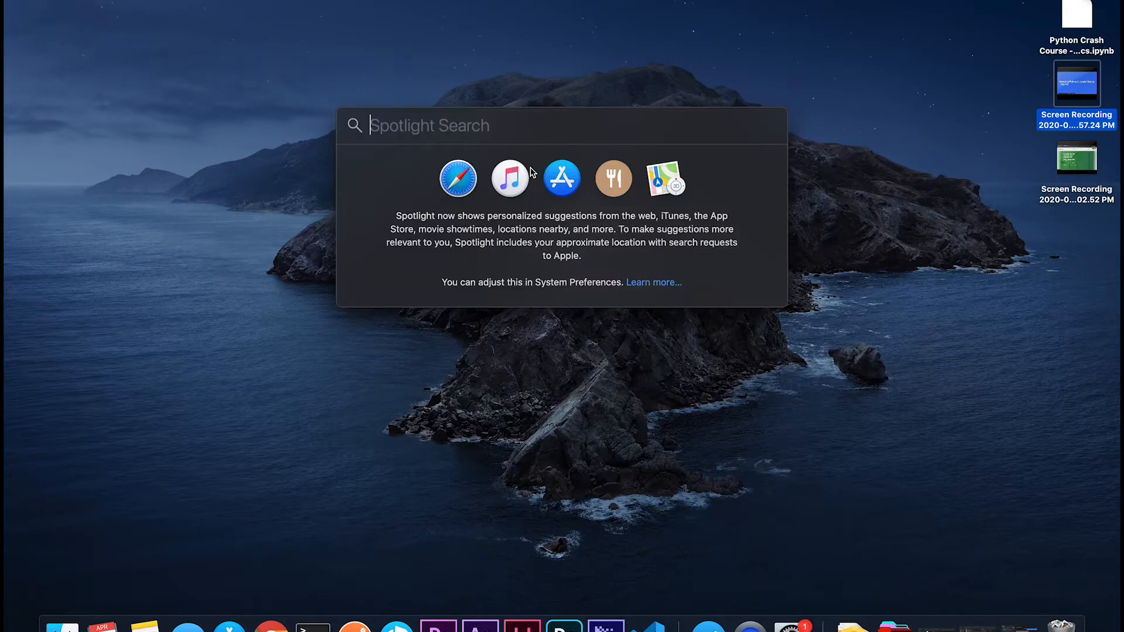
pyautogui.write('ana')
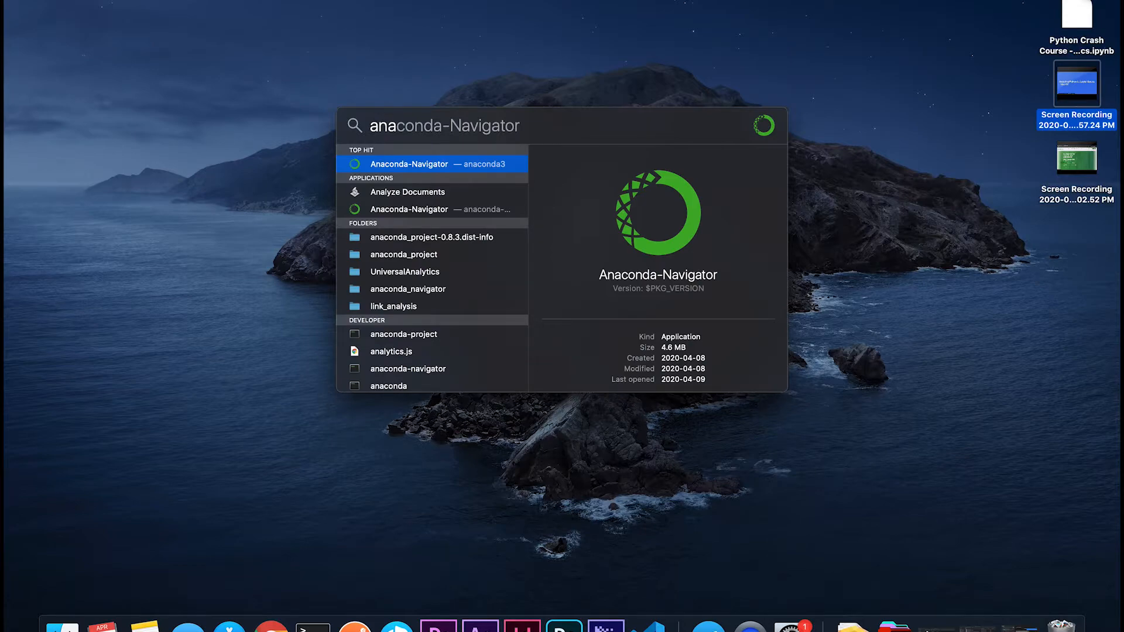
pyautogui.press('Right')
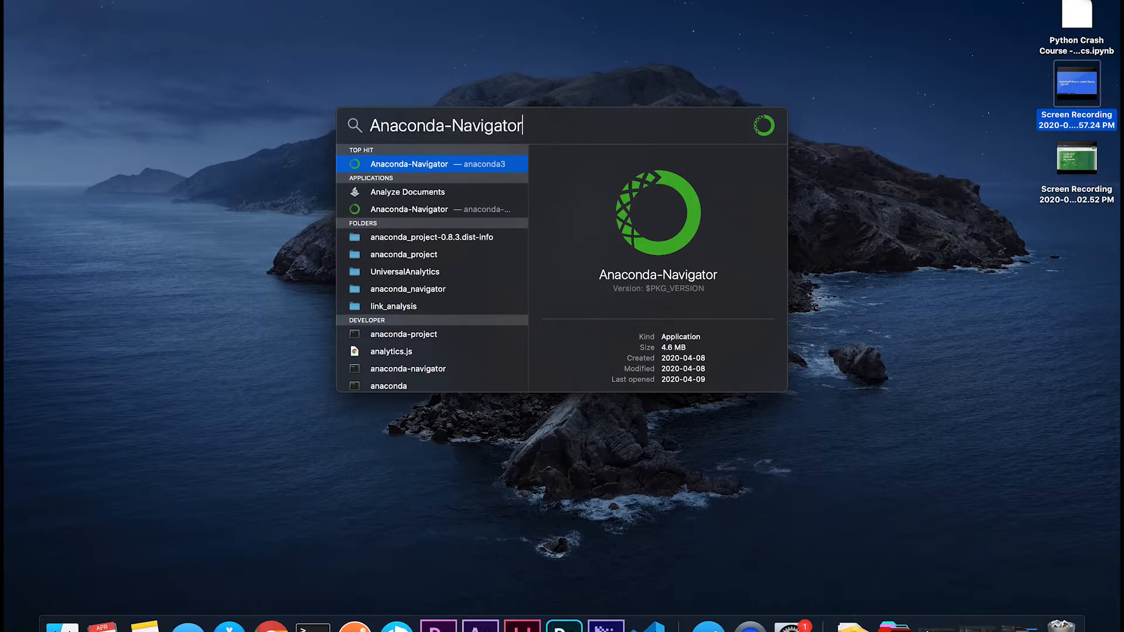
pyautogui.press('Return')
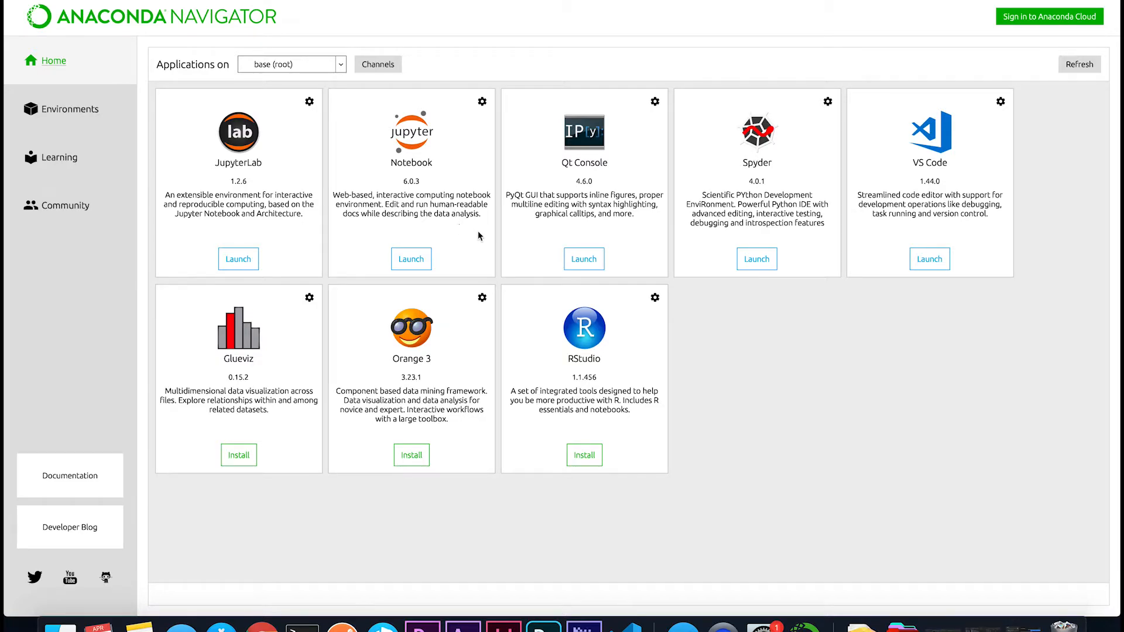
# Launch Jupyter Notebook from Anaconda Navigator and bring up the Terminal window running its server.
pyautogui.click(411, 259)
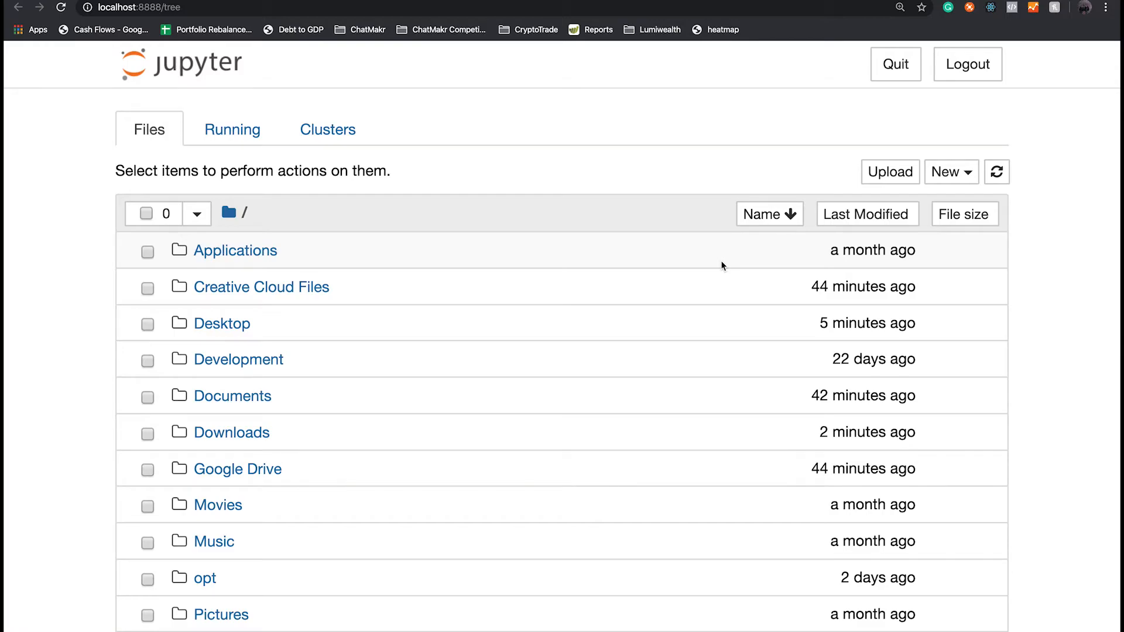
pyautogui.hotkey('ctrl', 'Left')
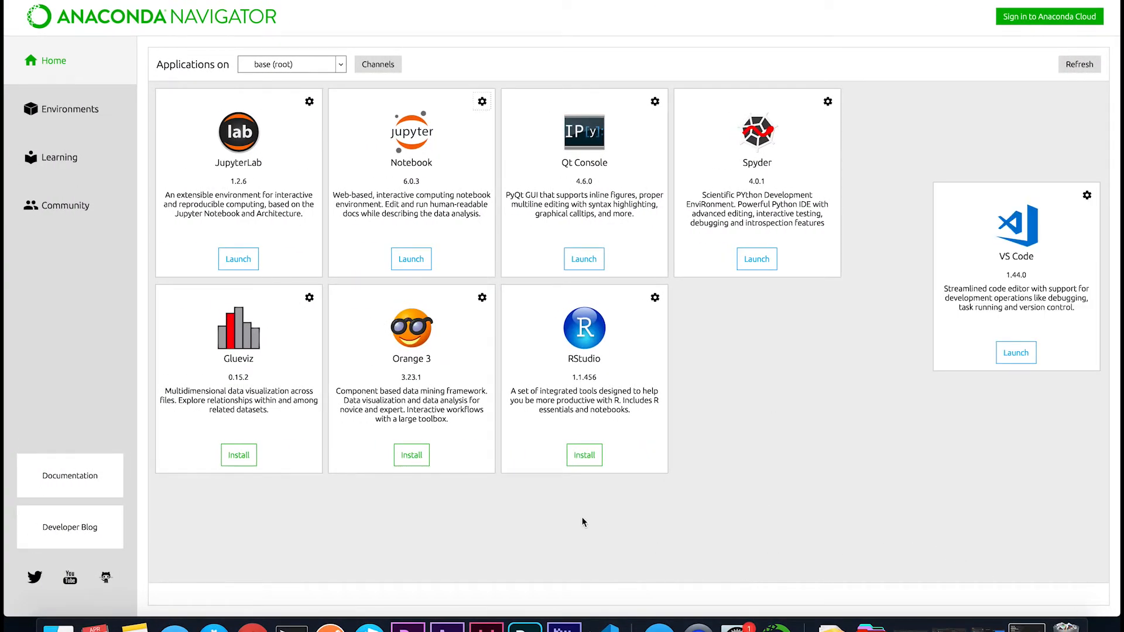
pyautogui.click(292, 627)
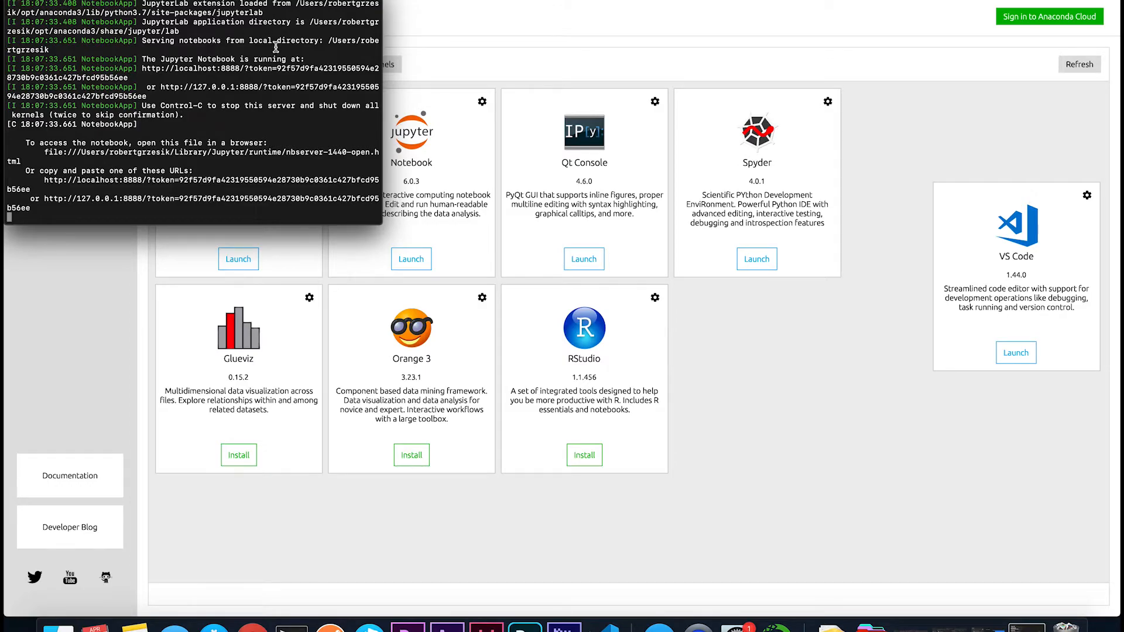
# Leave the Terminal window, switch to the browser, and look over the folders in the Jupyter home listing.
pyautogui.click(514, 29)
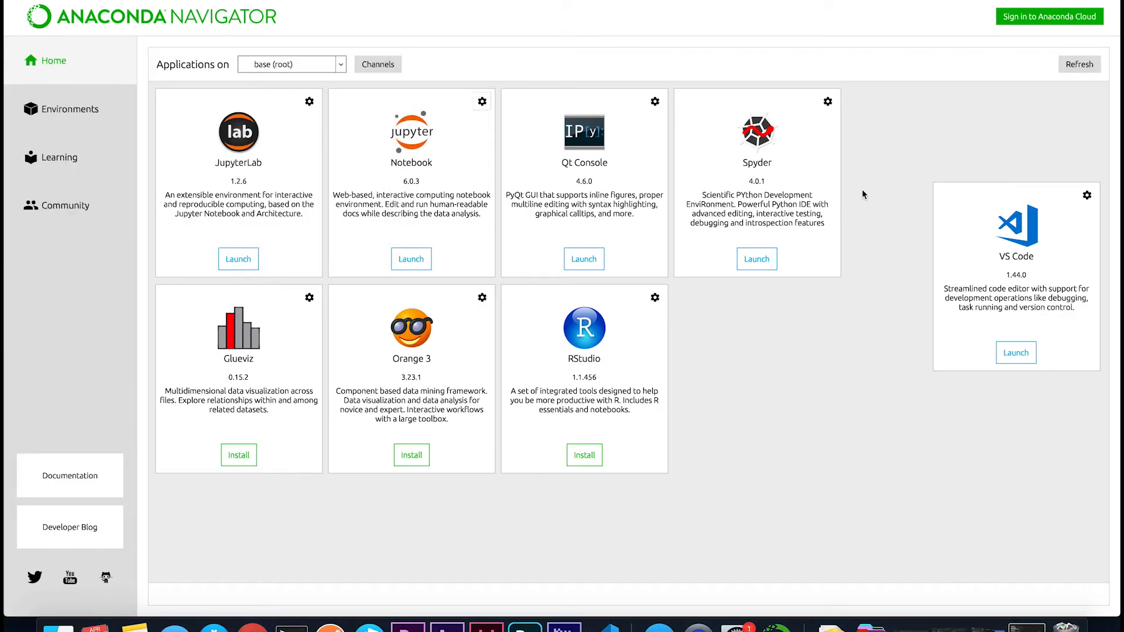
pyautogui.hotkey('ctrl', 'Right')
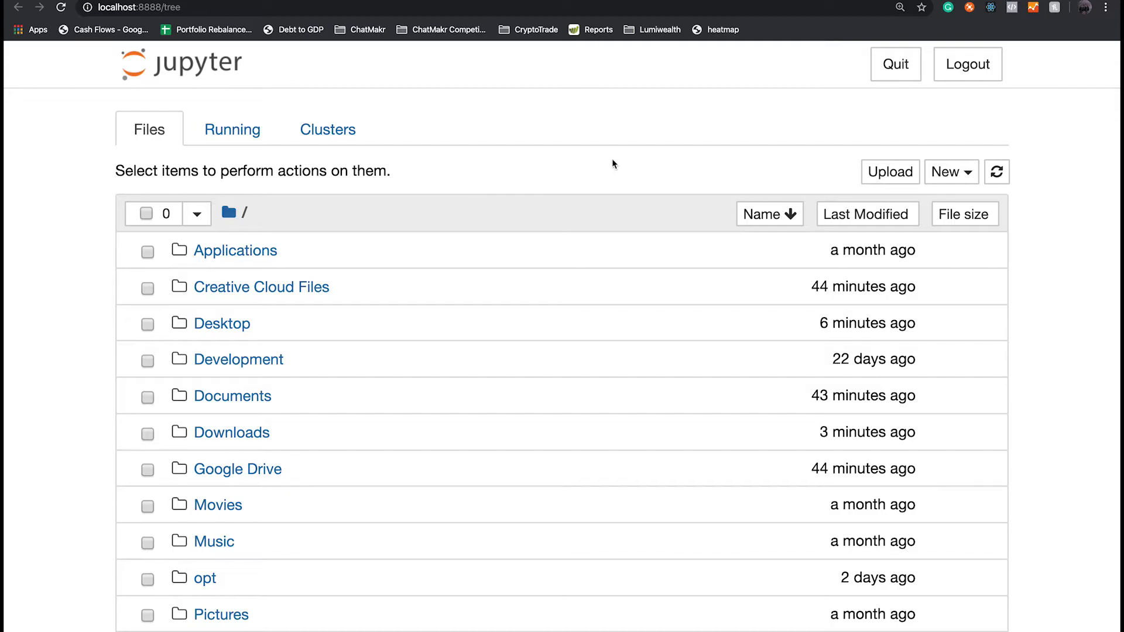
pyautogui.scroll(-2, 577, 529)
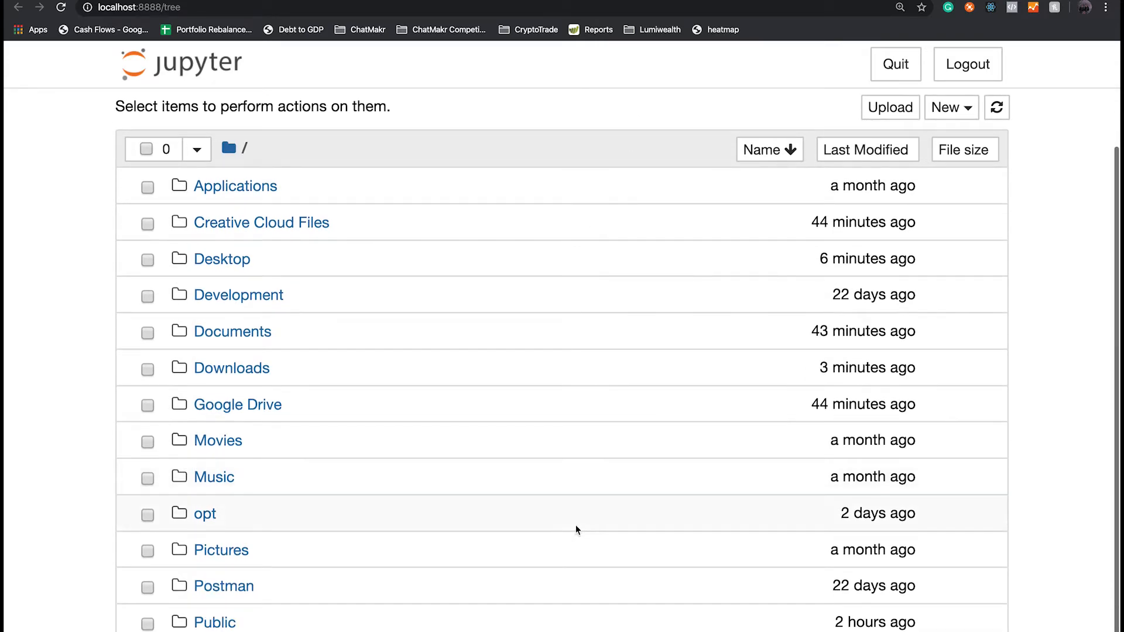
# Copy the localhost:8888 part of the Jupyter address and open it in a new browser tab.
pyautogui.click(212, 6)
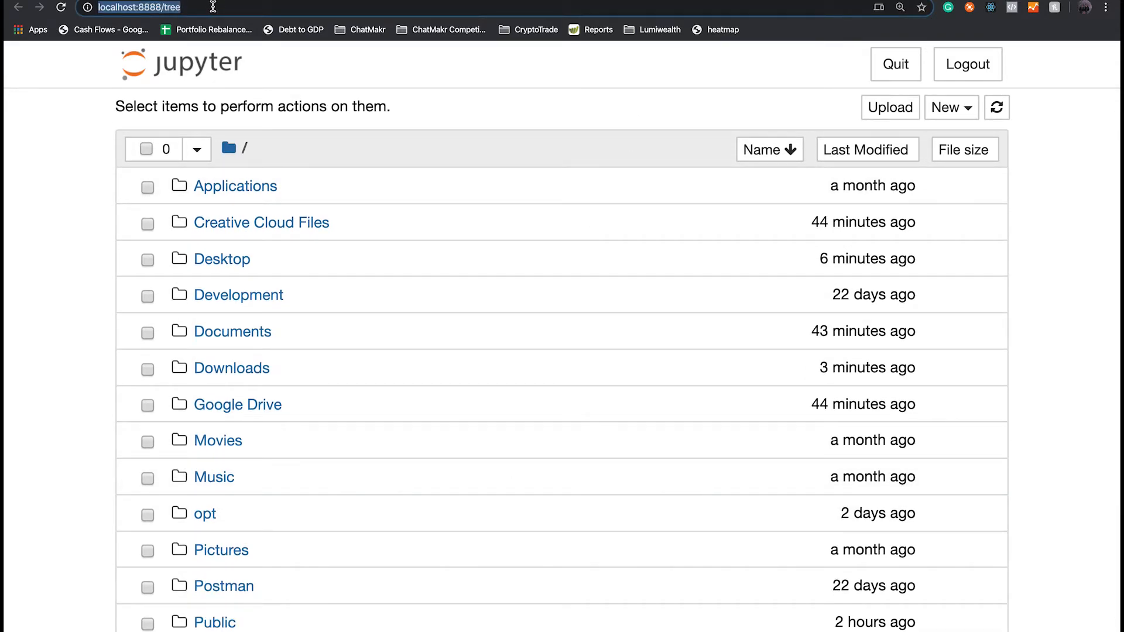
pyautogui.click(162, 8)
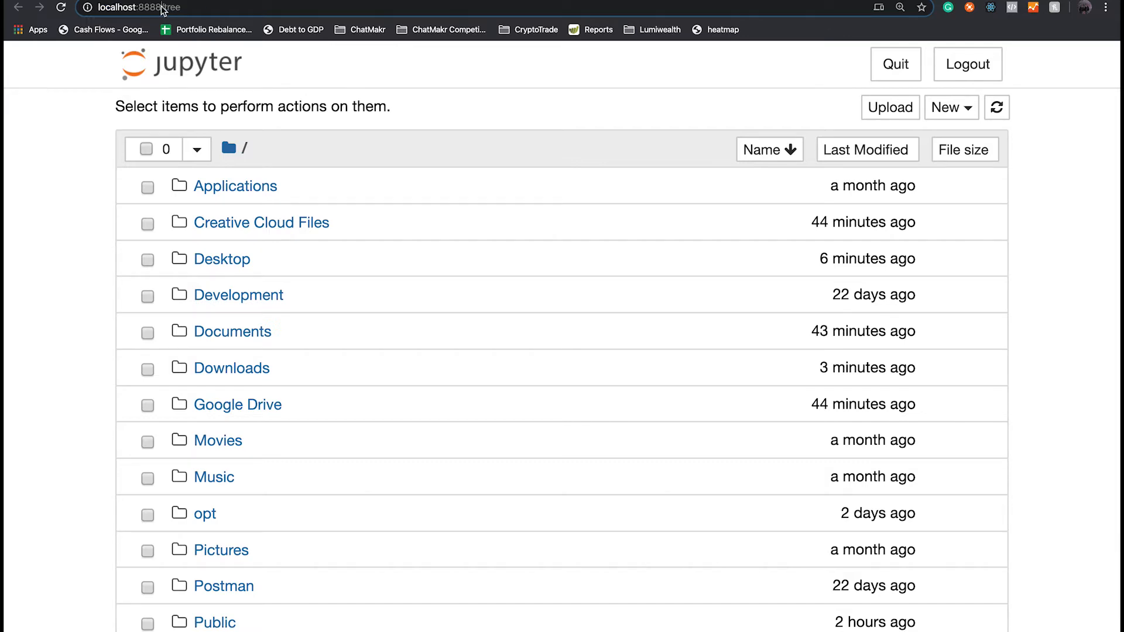
pyautogui.moveTo(161, 8); pyautogui.dragTo(75, 10)
pyautogui.press('super+c')
pyautogui.press('super+t')
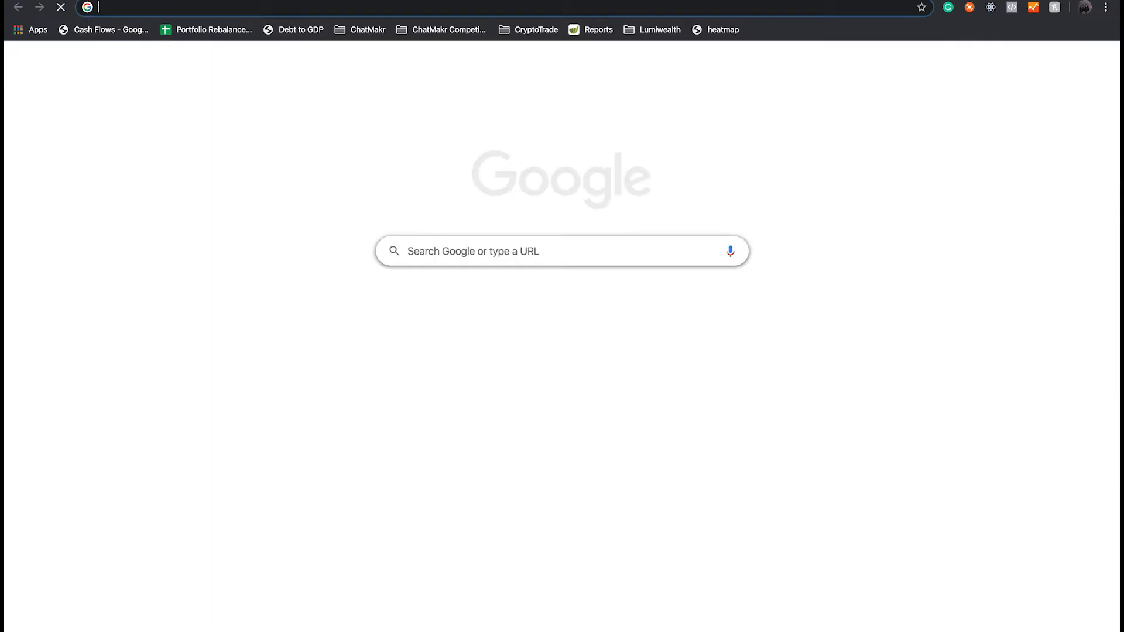
pyautogui.press('super+v')
pyautogui.press('Return')
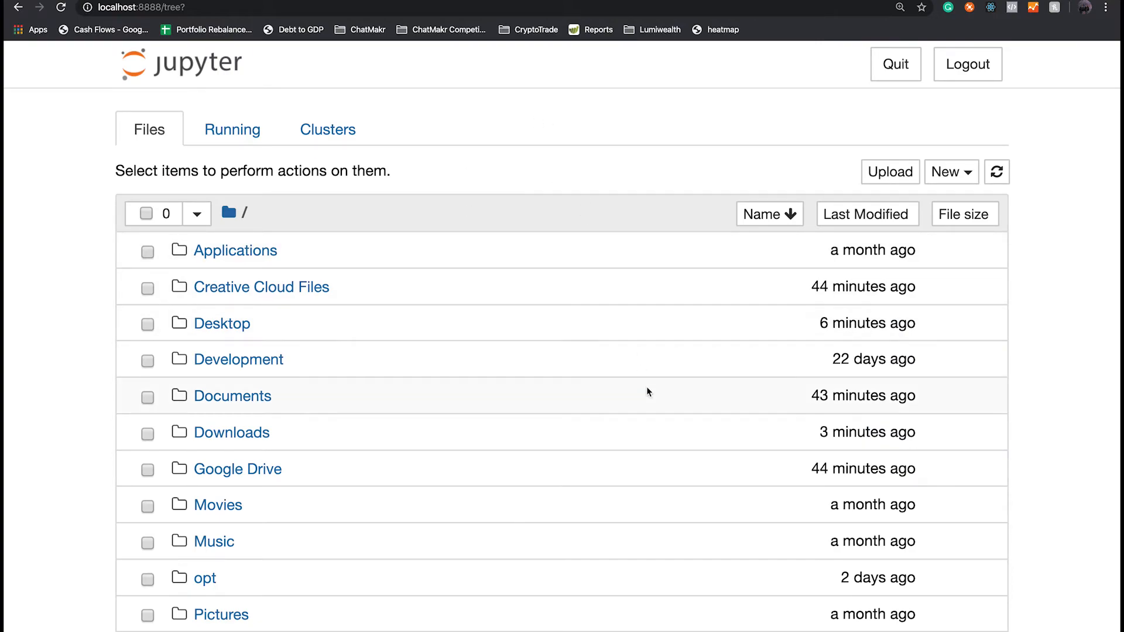
# Return to the slide presentation, advance from Install Steps to the Jupyter Basics slide, and exit presentation mode.
pyautogui.click(214, 2)
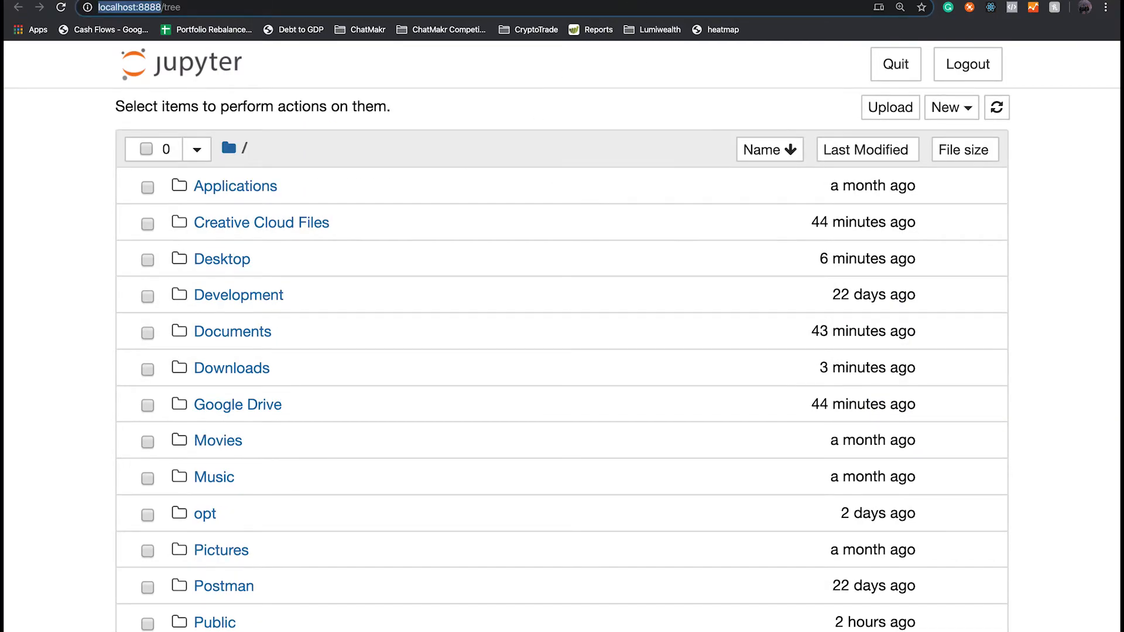
pyautogui.click(117, 1)
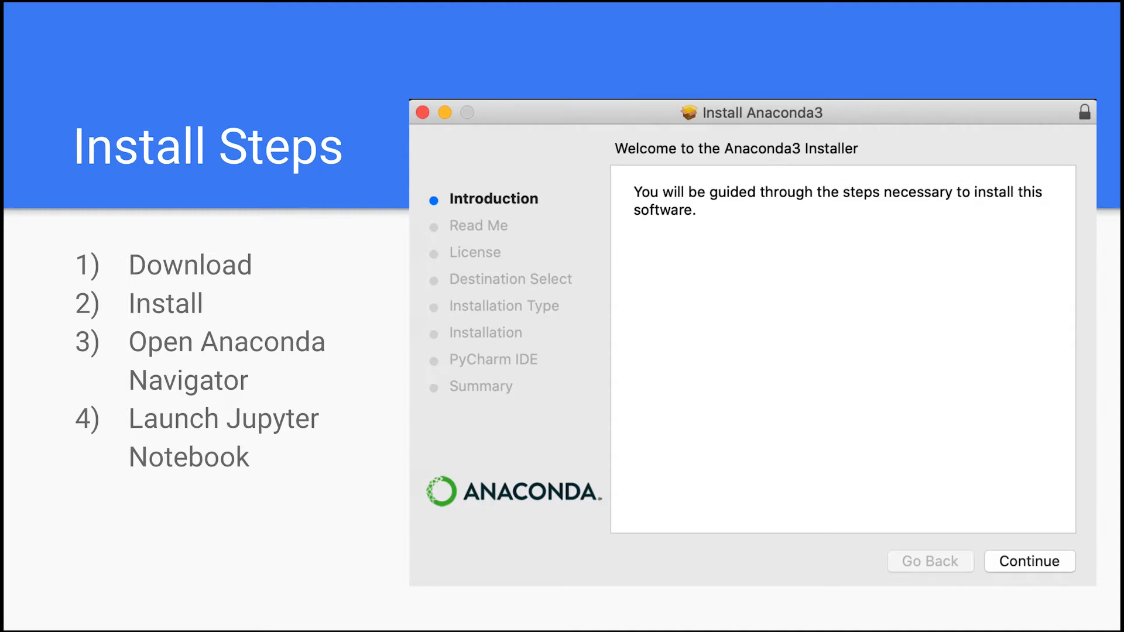
pyautogui.press('Right')
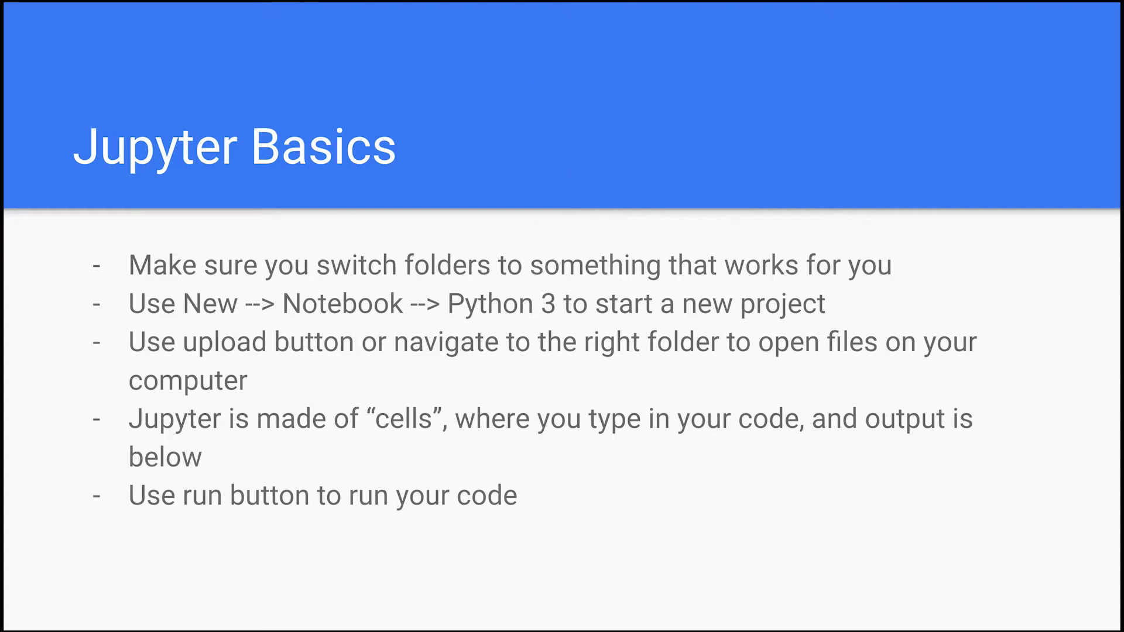
pyautogui.hotkey('ctrl', 'Right')
pyautogui.hotkey('ctrl', 'Left')
pyautogui.press('Escape')
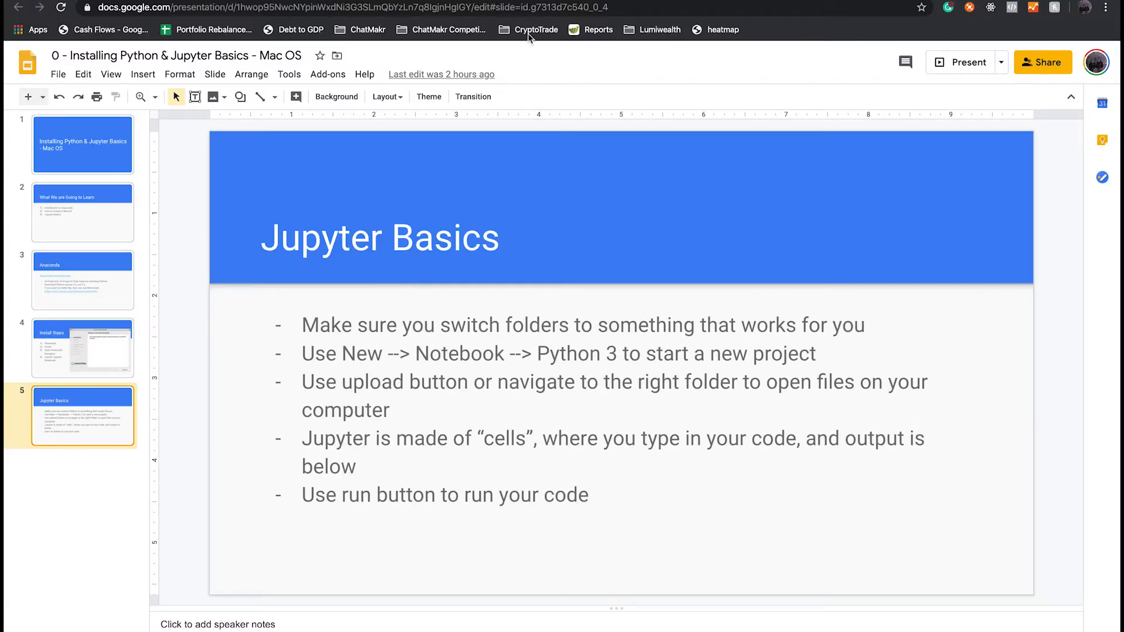
# Go back to the Jupyter file listing, open the Public folder, and view the options for creating new items.
pyautogui.click(408, 2)
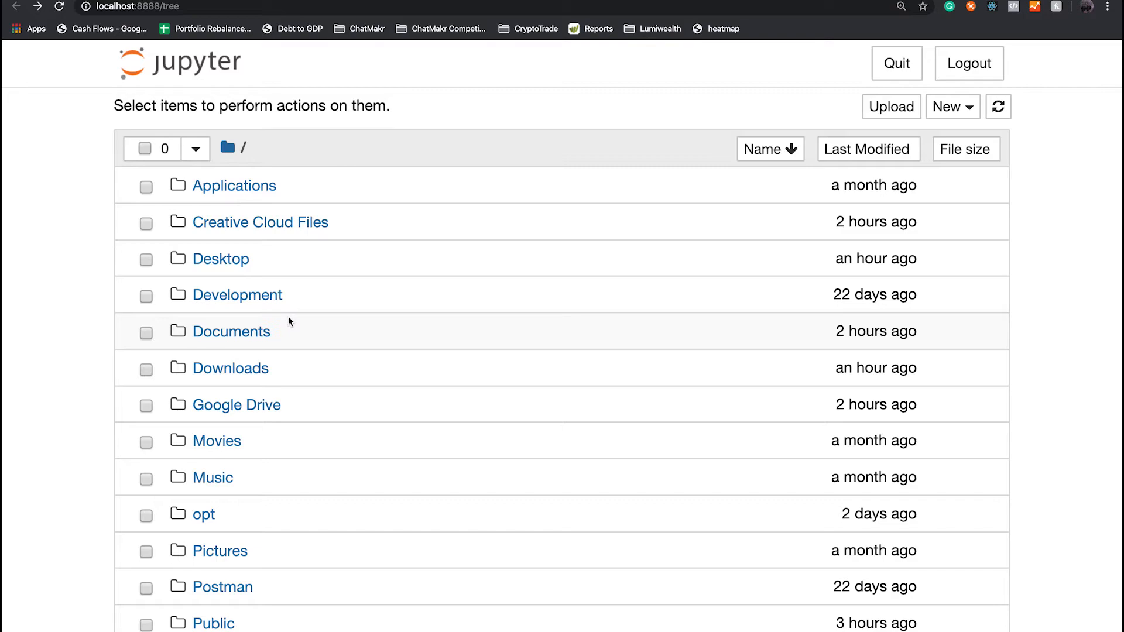
pyautogui.click(211, 624)
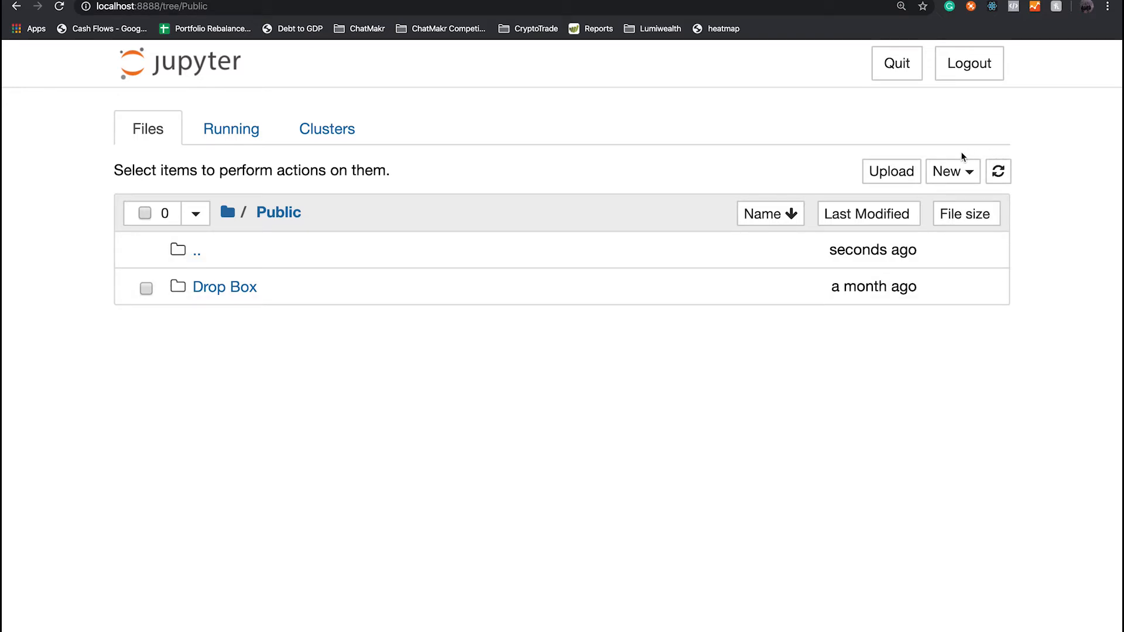
pyautogui.click(964, 176)
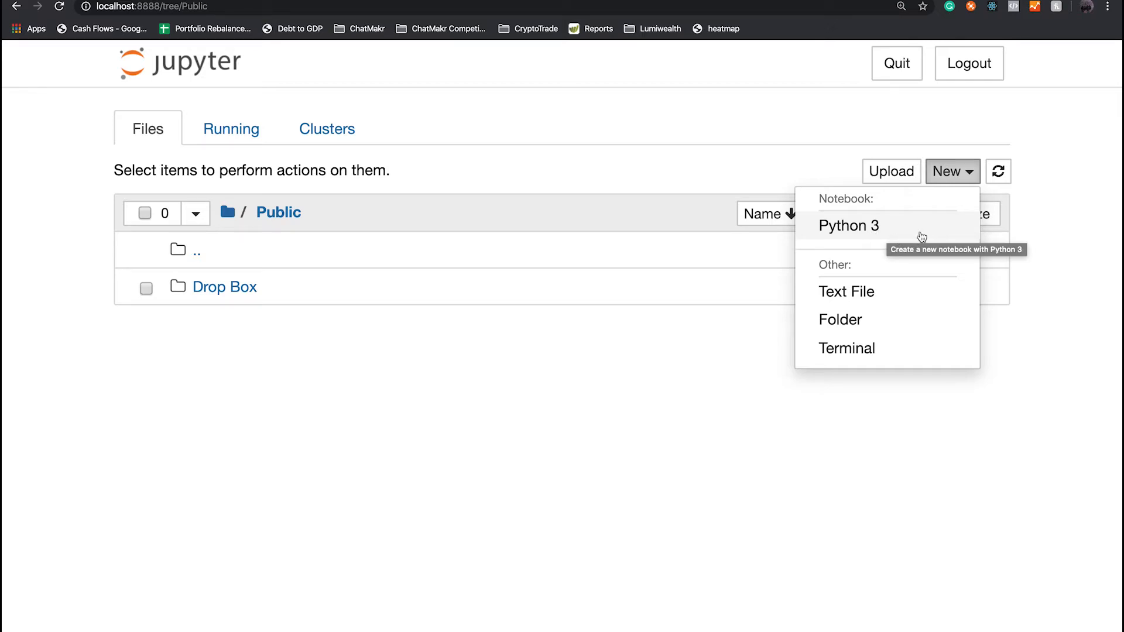
pyautogui.click(725, 117)
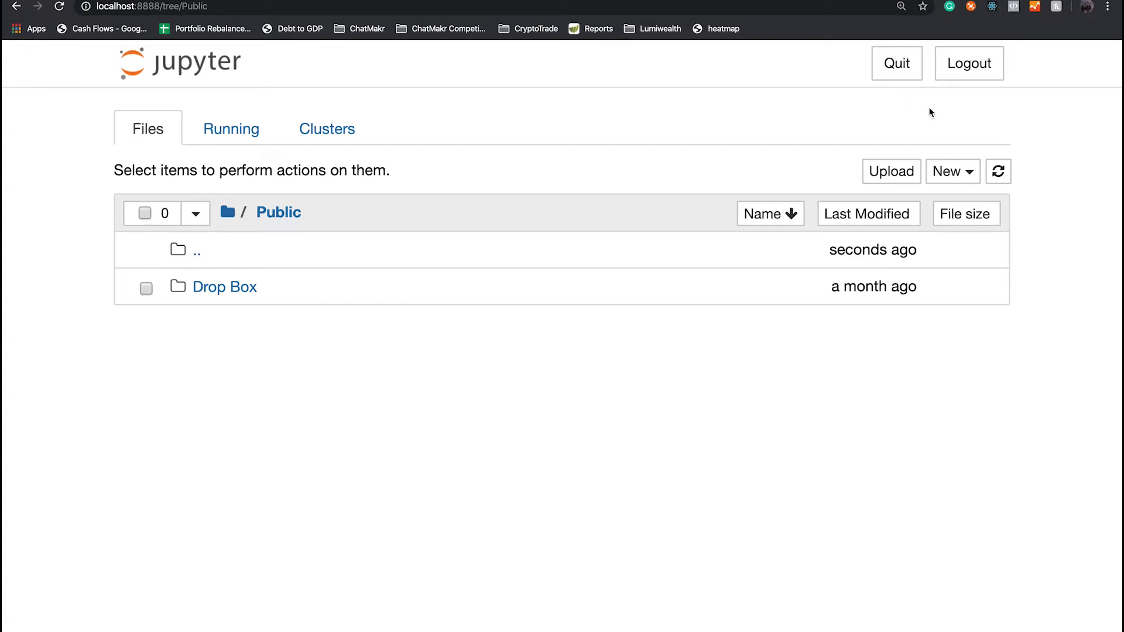
# Upload the Python Crash Course - Hello World & Variables Basics notebook from the Desktop into the Public folder.
pyautogui.click(893, 172)
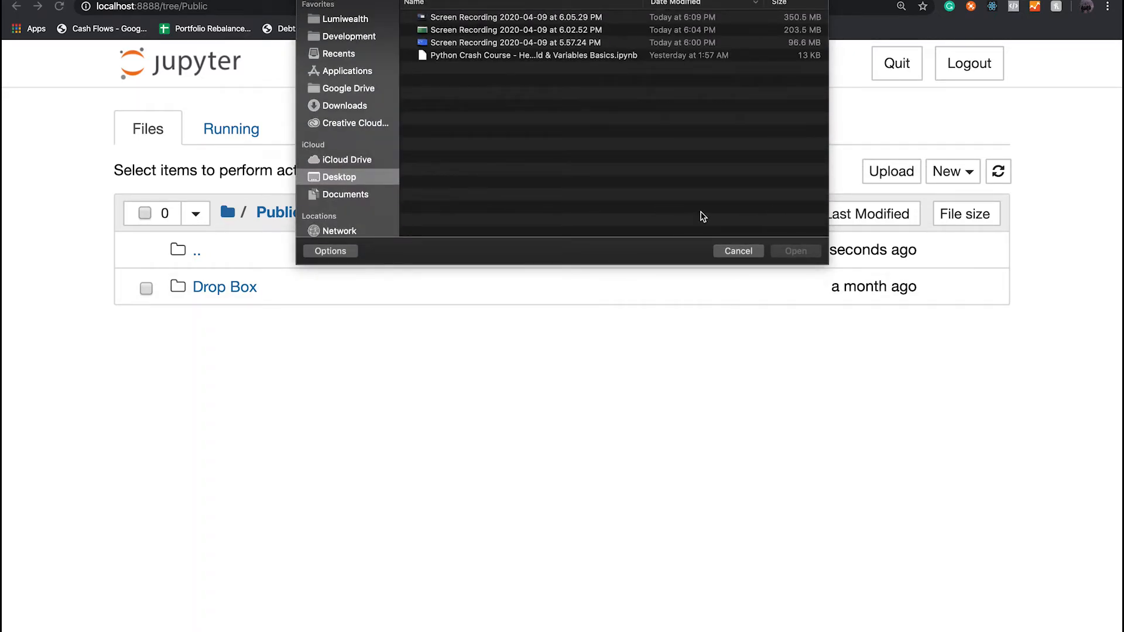
pyautogui.click(530, 56)
pyautogui.click(798, 251)
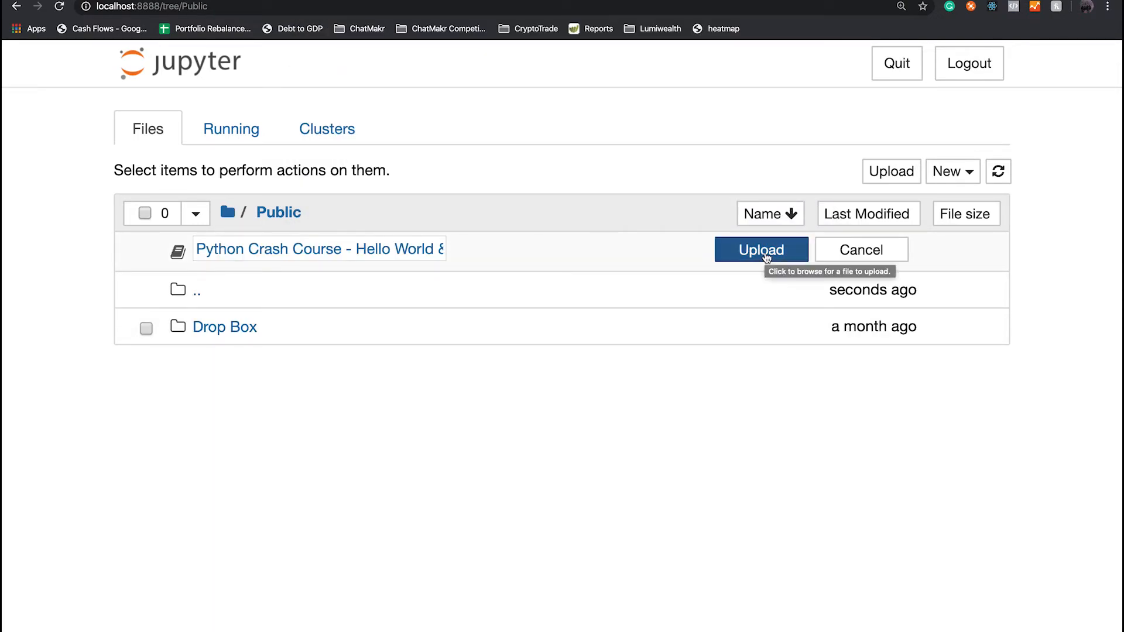
pyautogui.click(764, 255)
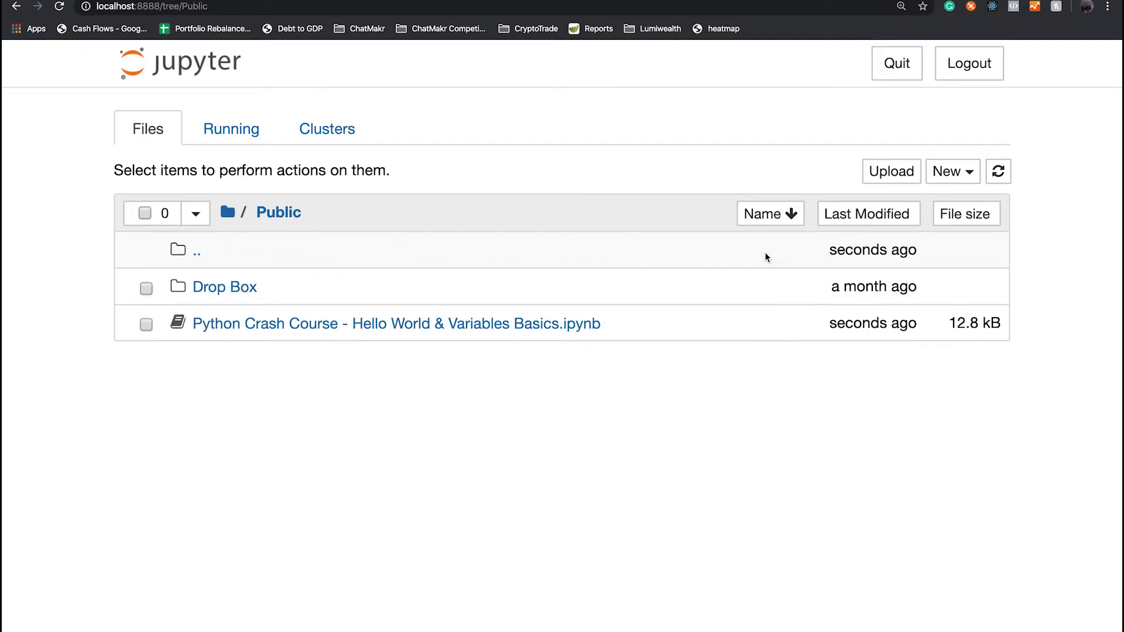
# Open the uploaded Python Crash Course notebook and look through its code cells.
pyautogui.click(314, 323)
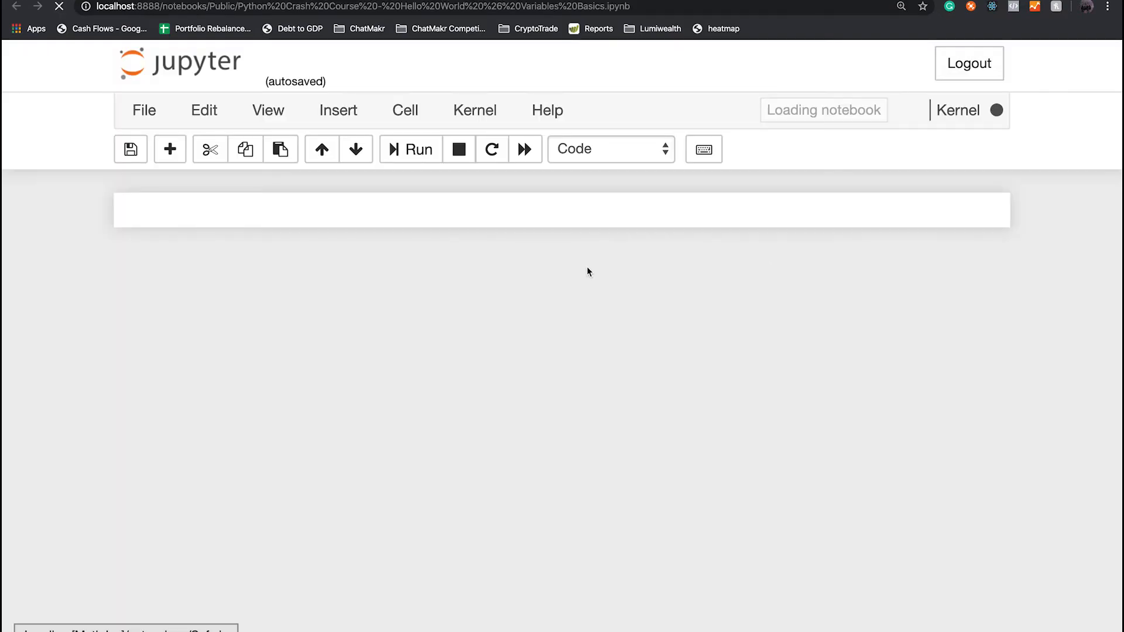
pyautogui.scroll(-10, 610, 481)
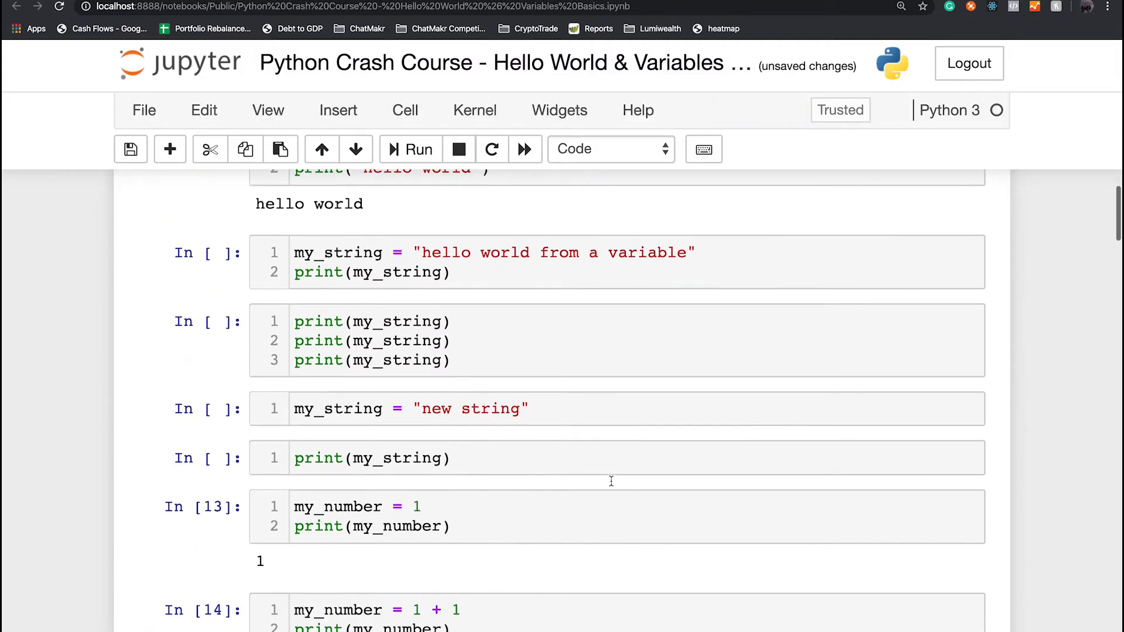
pyautogui.scroll(10, 611, 481)
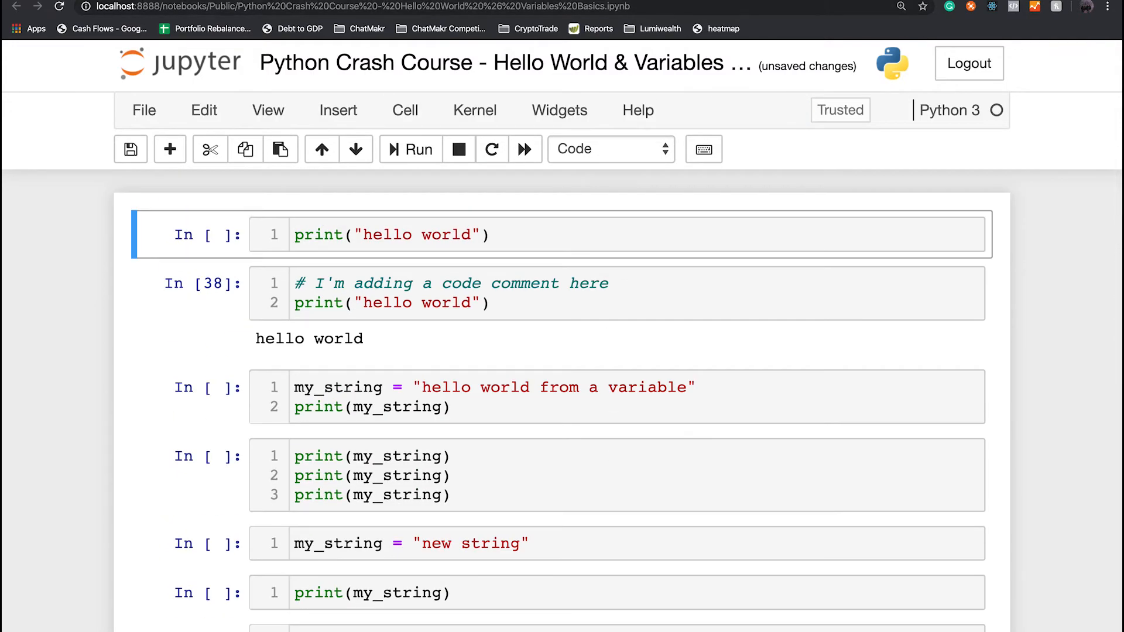
# Return to the Public folder listing and create a new Python 3 notebook there.
pyautogui.hotkey('ctrl', 'shift', 'Tab')
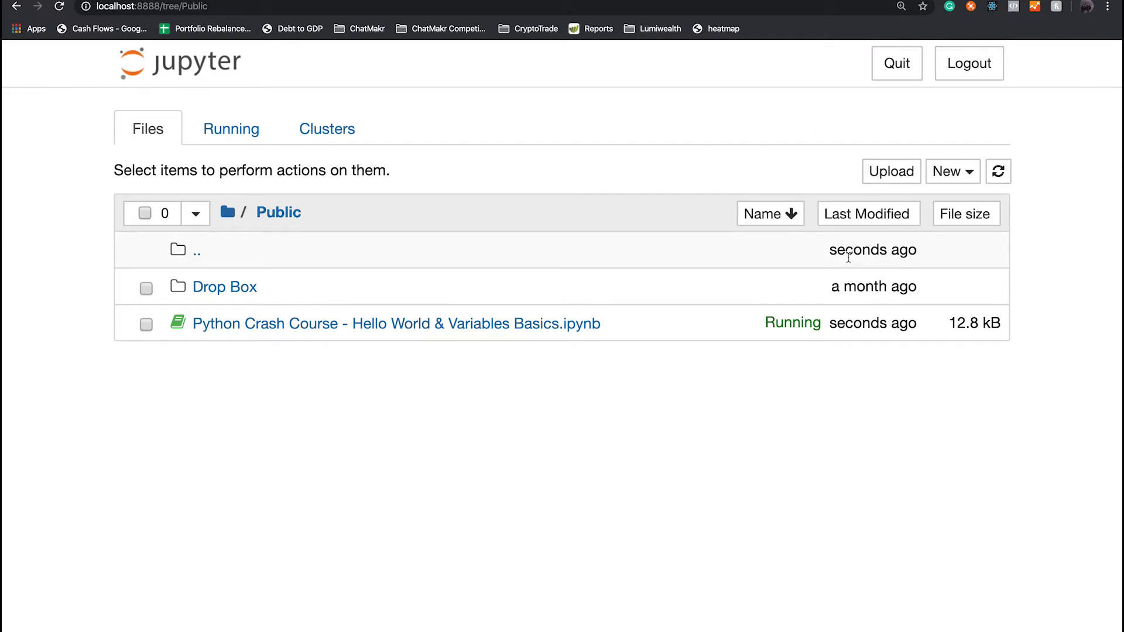
pyautogui.click(961, 173)
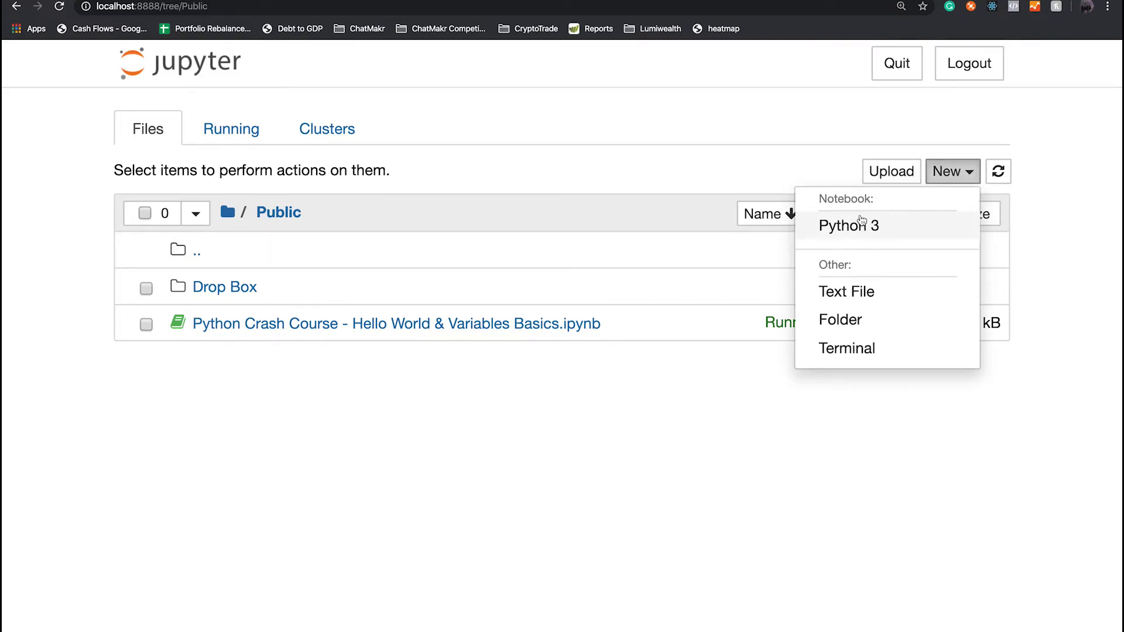
pyautogui.click(865, 233)
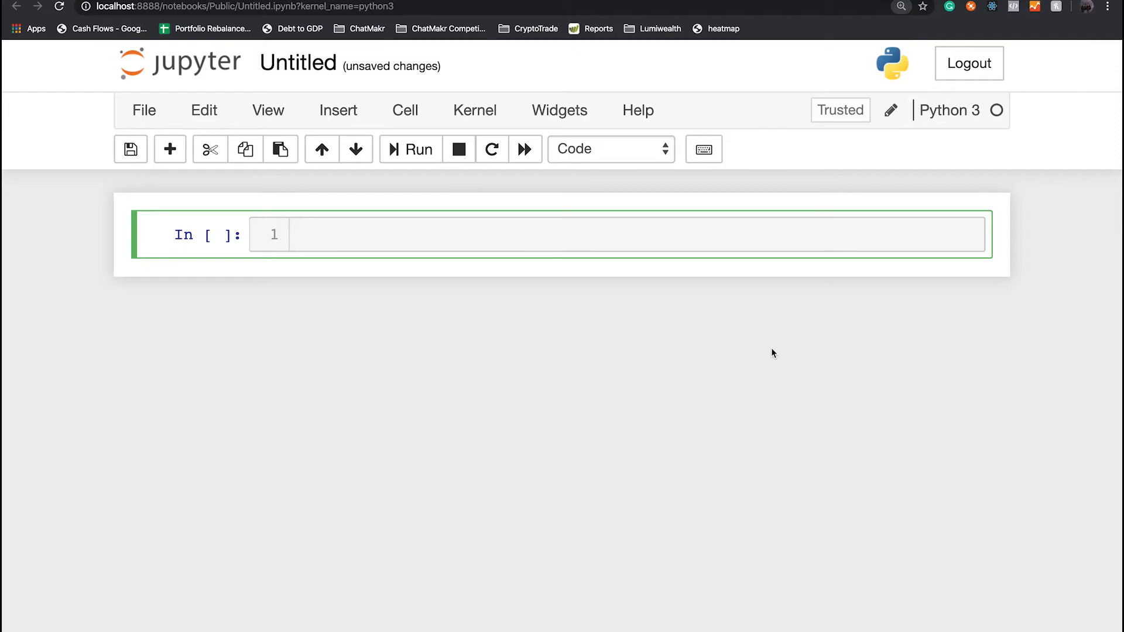
# Enter print("hello world") in the first cell of the new notebook and run it.
pyautogui.press('super+equal')
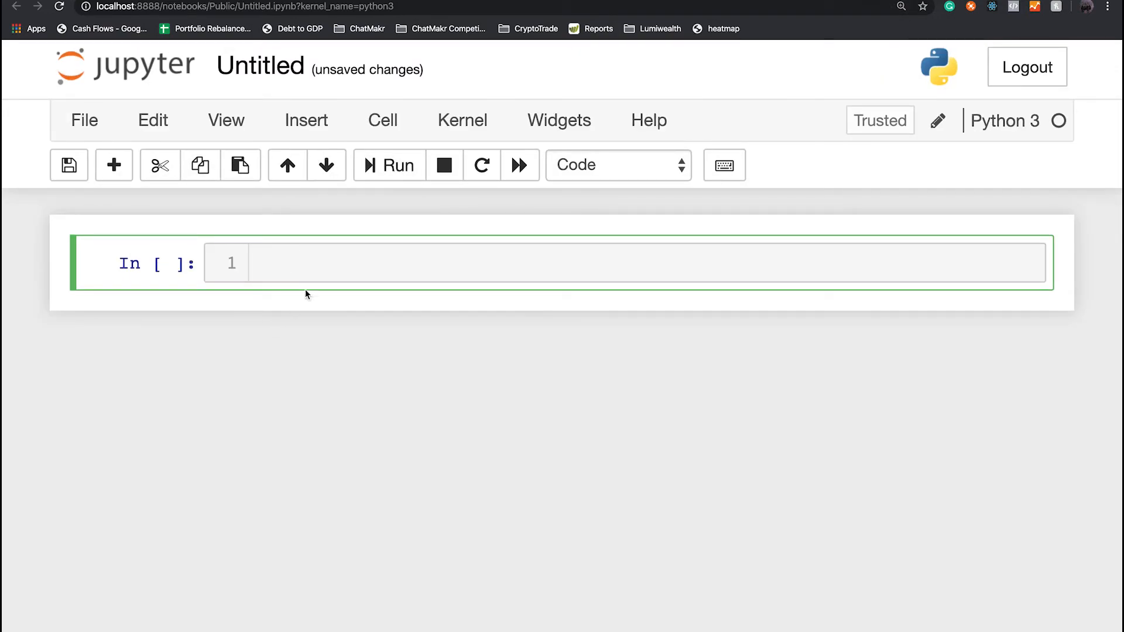
pyautogui.click(307, 268)
pyautogui.write('print("hello wor')
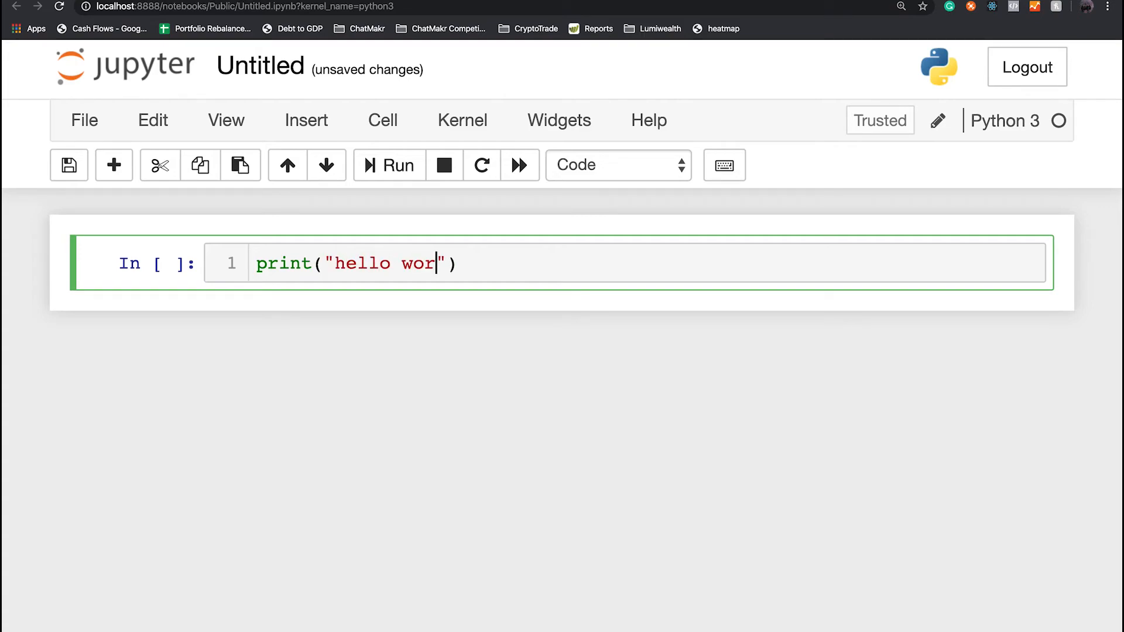
pyautogui.write('ld')
pyautogui.click(375, 165)
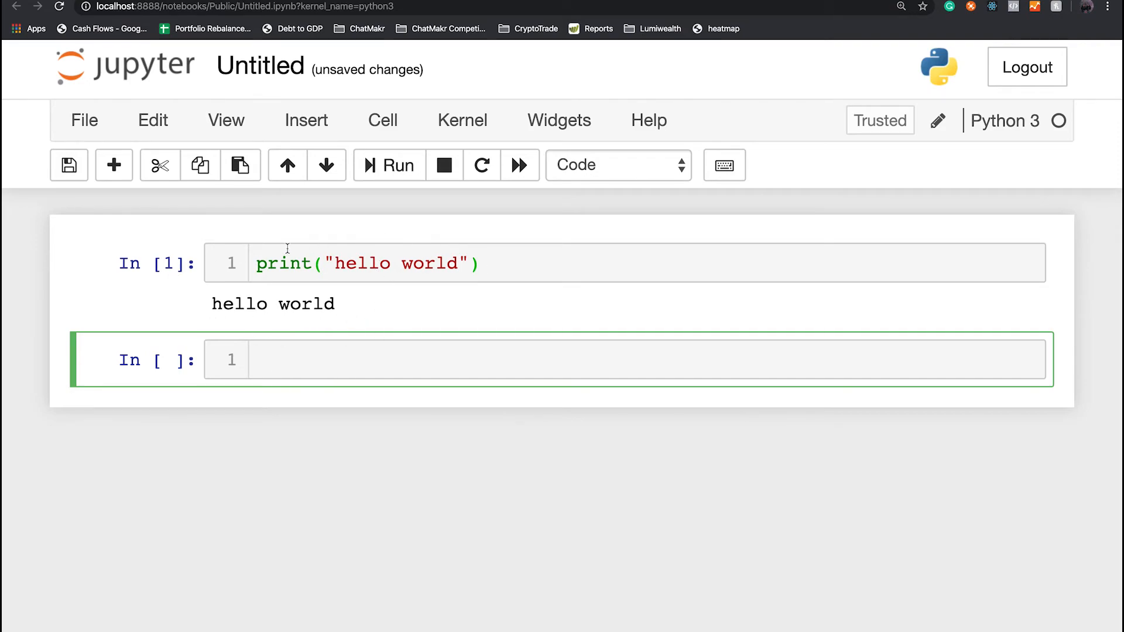
# Examine the first cell's code, the output printed beneath it, and the empty cell that follows.
pyautogui.moveTo(253, 263); pyautogui.dragTo(564, 271)
pyautogui.click(533, 267)
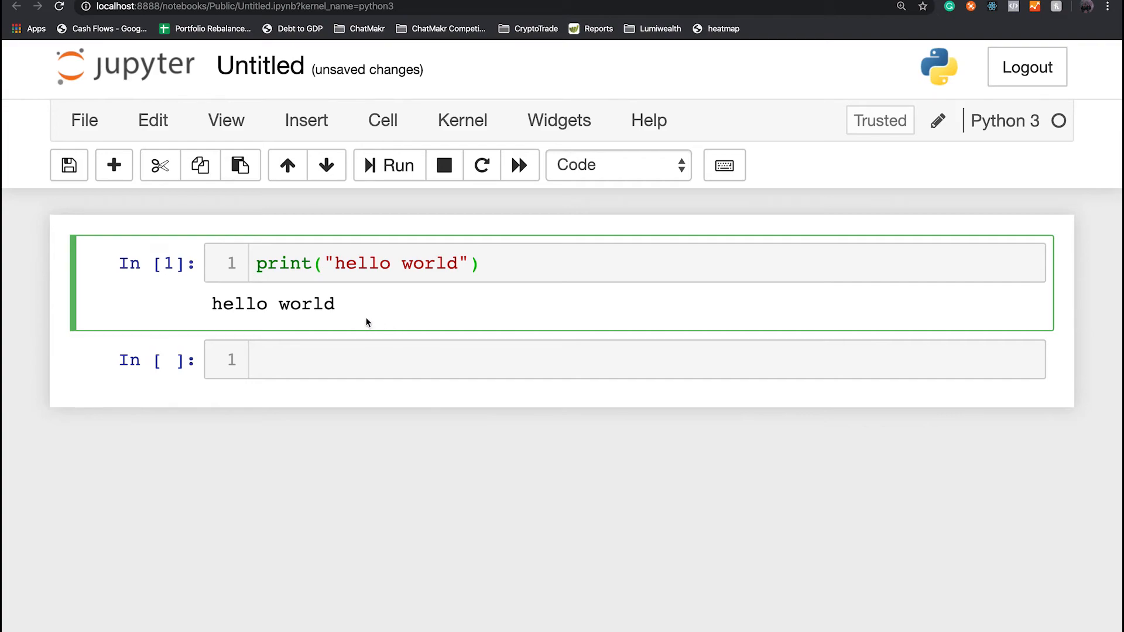
pyautogui.moveTo(367, 311); pyautogui.dragTo(211, 308)
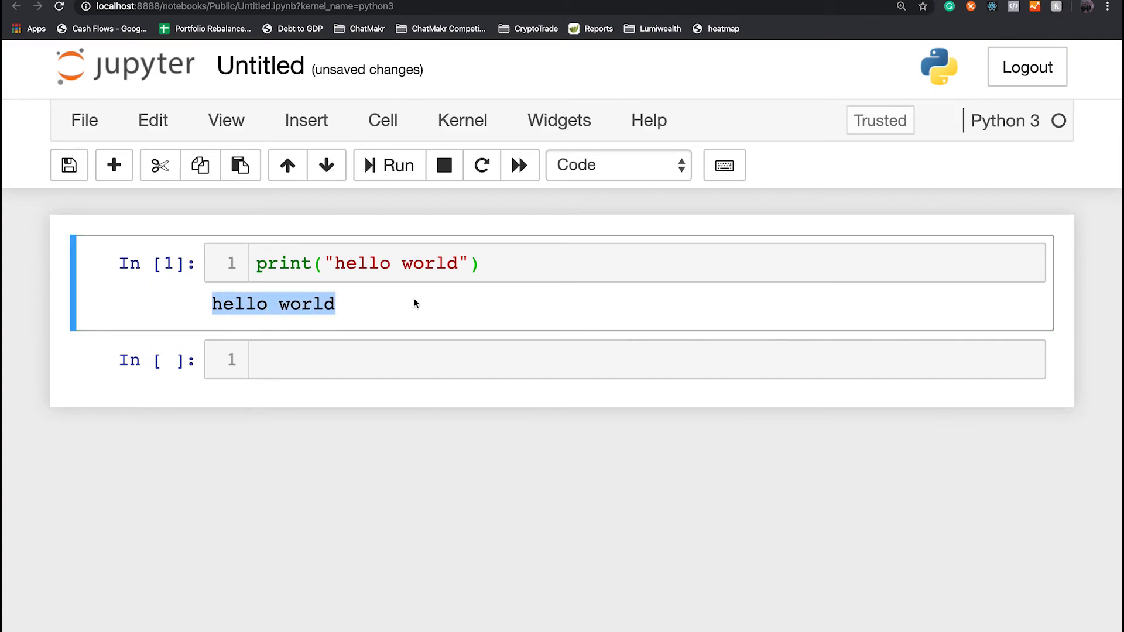
pyautogui.click(473, 300)
pyautogui.click(288, 359)
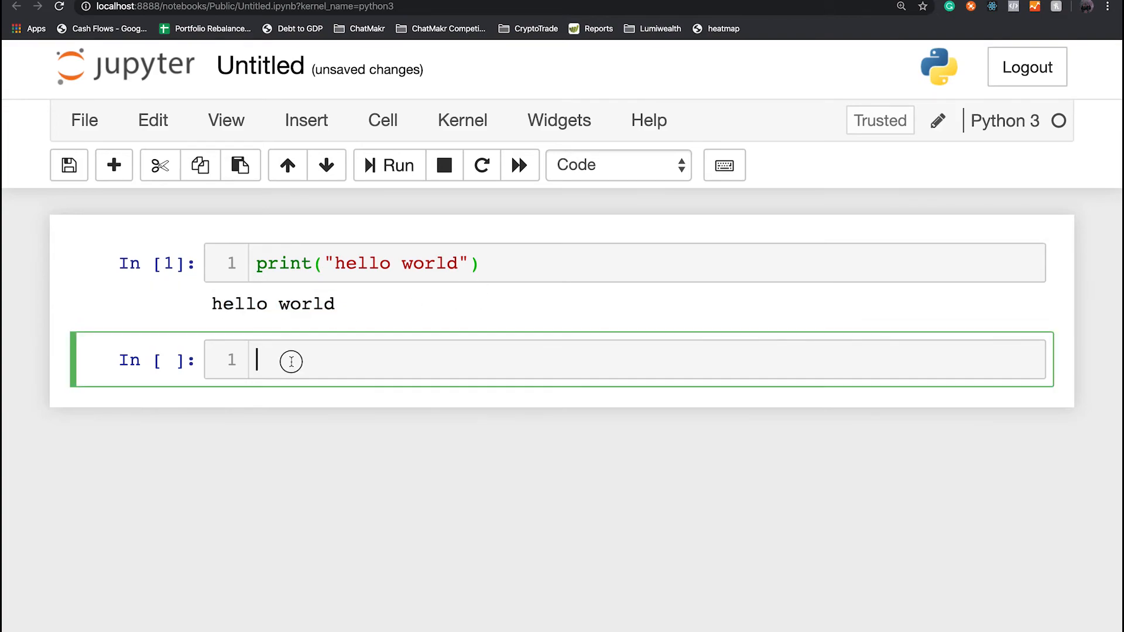
pyautogui.click(324, 263)
# Insert a new cell below the empty second cell, and insert another cell above that new one.
pyautogui.click(297, 357)
pyautogui.click(304, 125)
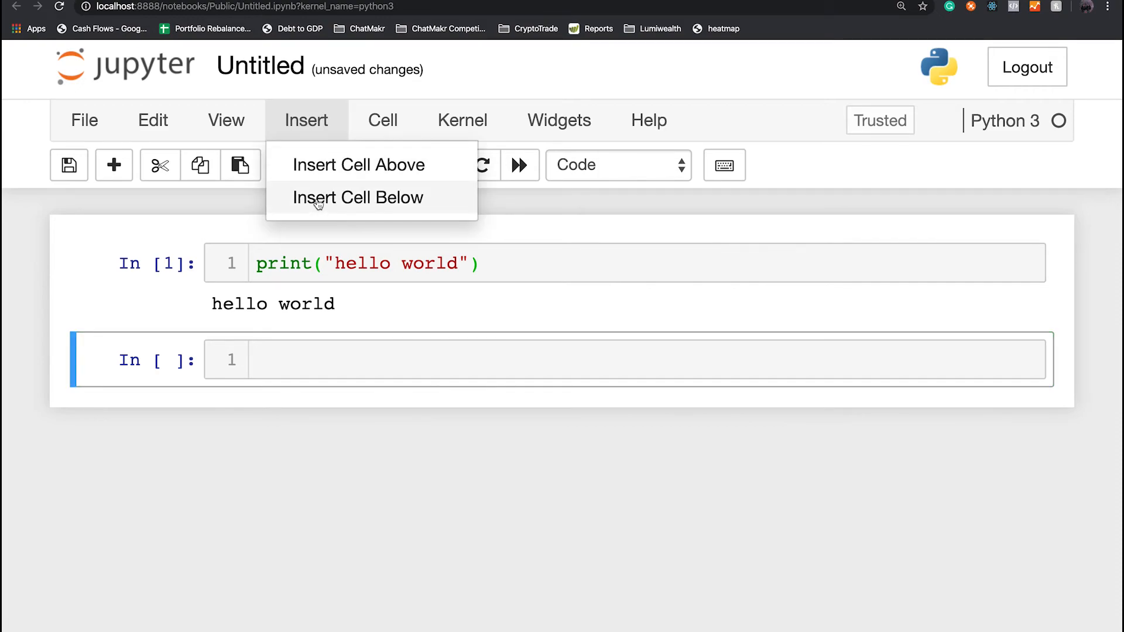
pyautogui.click(319, 199)
pyautogui.click(313, 120)
pyautogui.click(364, 166)
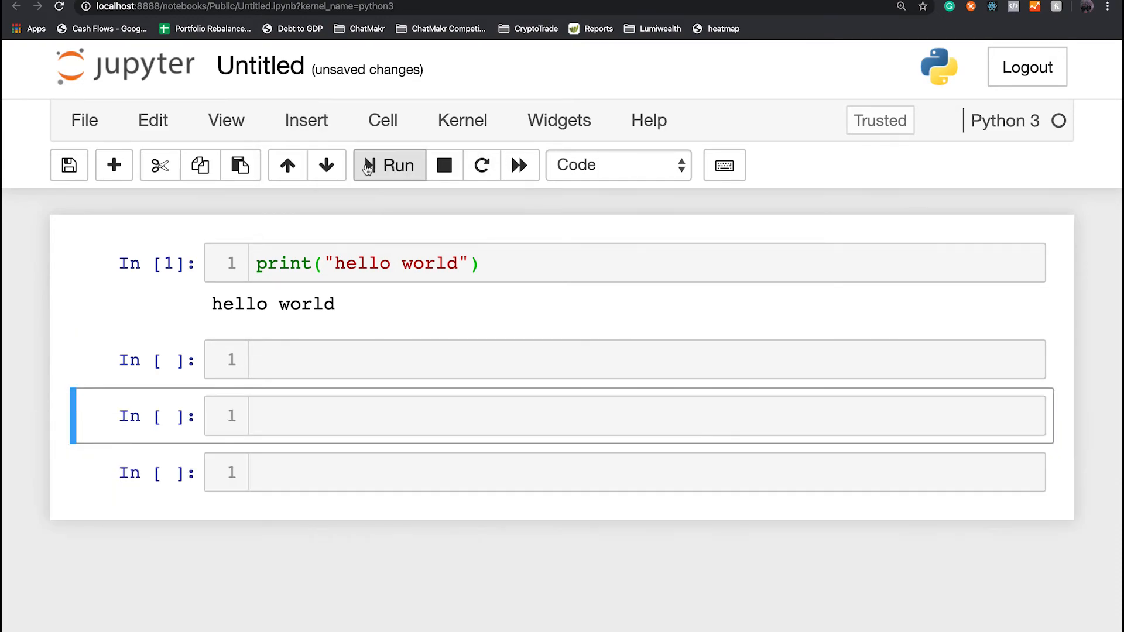
# Delete the empty cell directly beneath the hello world cell.
pyautogui.click(288, 358)
pyautogui.click(288, 409)
pyautogui.click(288, 492)
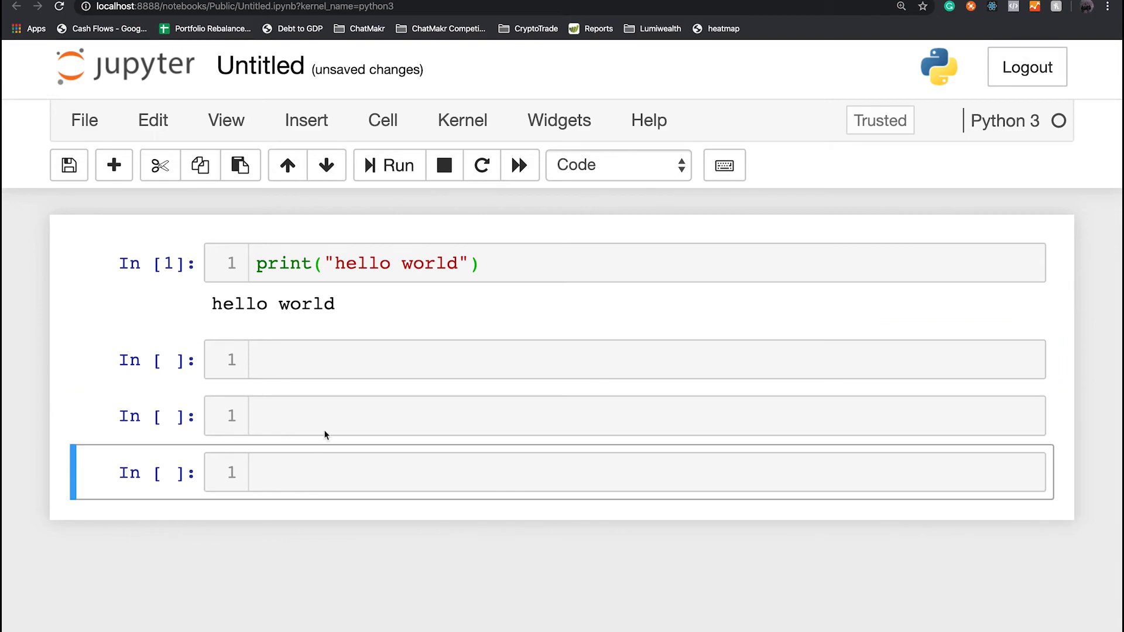
pyautogui.click(318, 349)
pyautogui.click(383, 120)
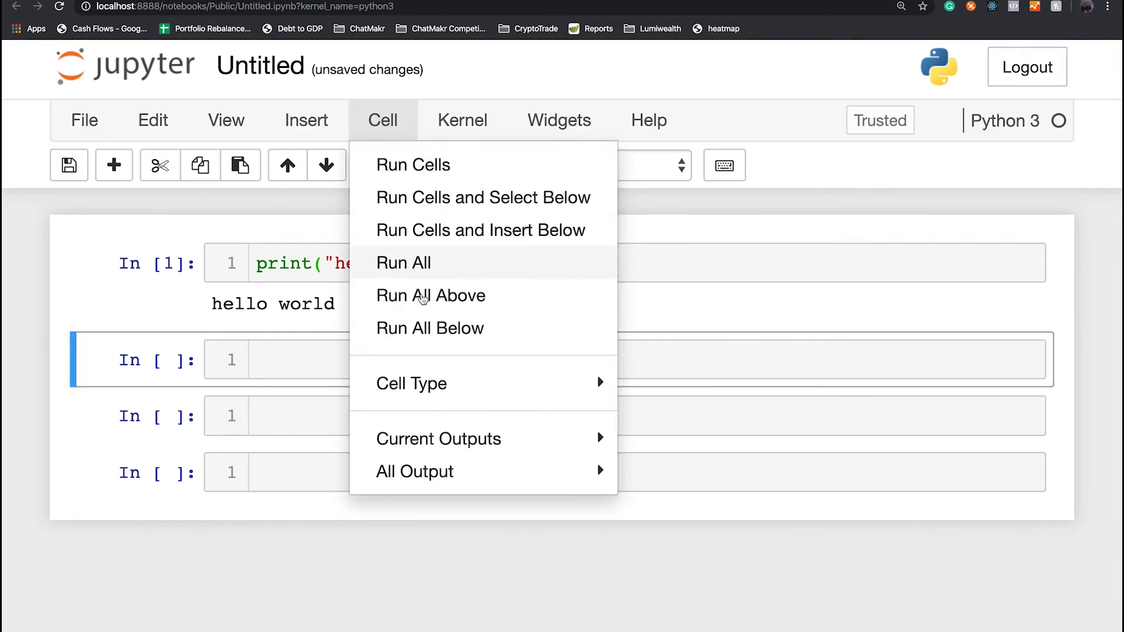
pyautogui.moveTo(443, 451)
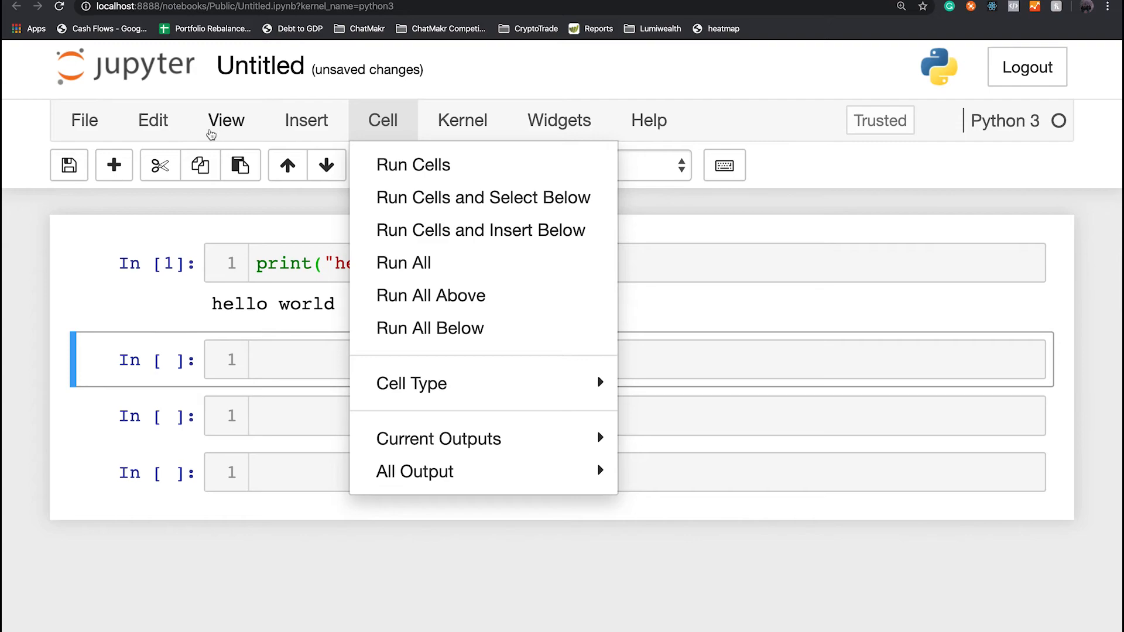
pyautogui.click(161, 126)
pyautogui.click(167, 327)
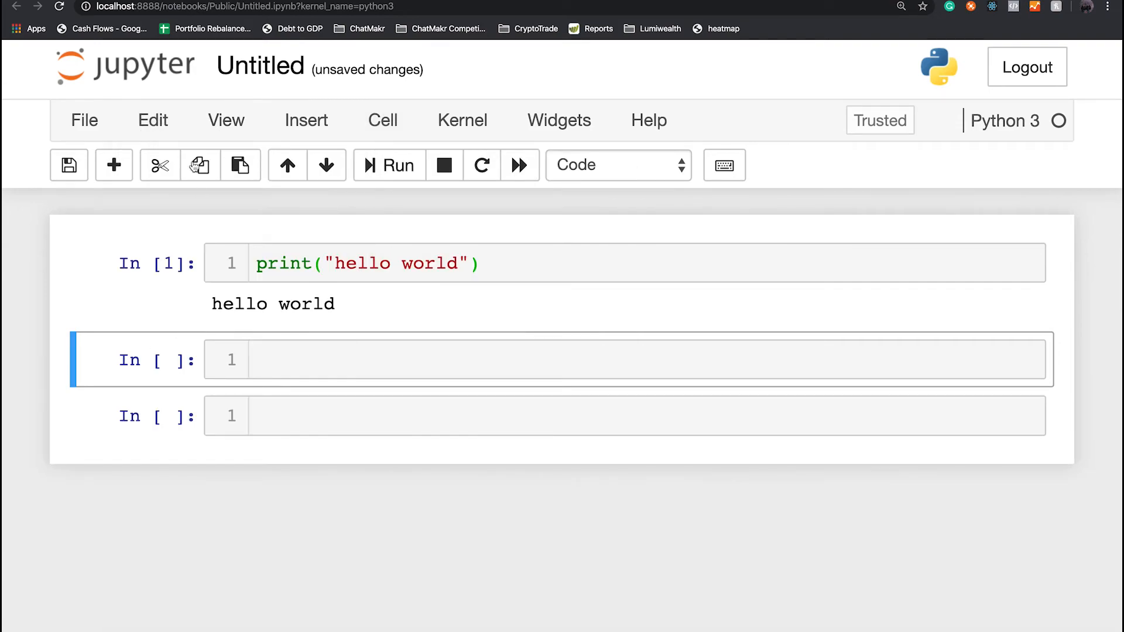
# Select the two remaining empty cells together and delete them both.
pyautogui.click(153, 418)
pyautogui.keyDown('shift'); pyautogui.click(169, 378); pyautogui.keyUp('shift')
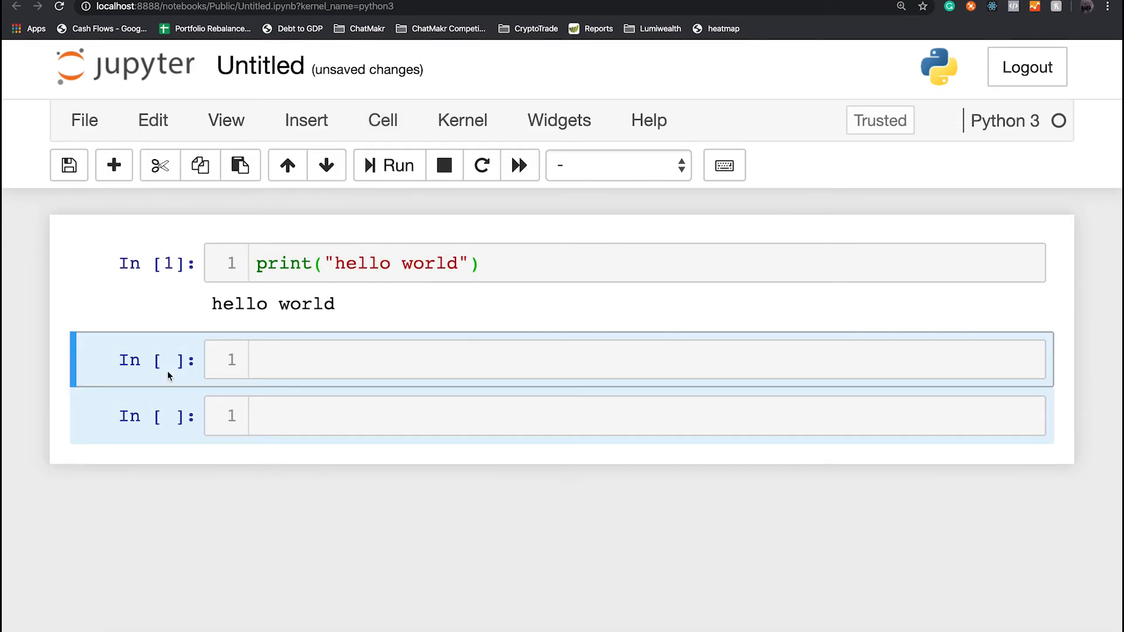
pyautogui.click(163, 119)
pyautogui.click(186, 328)
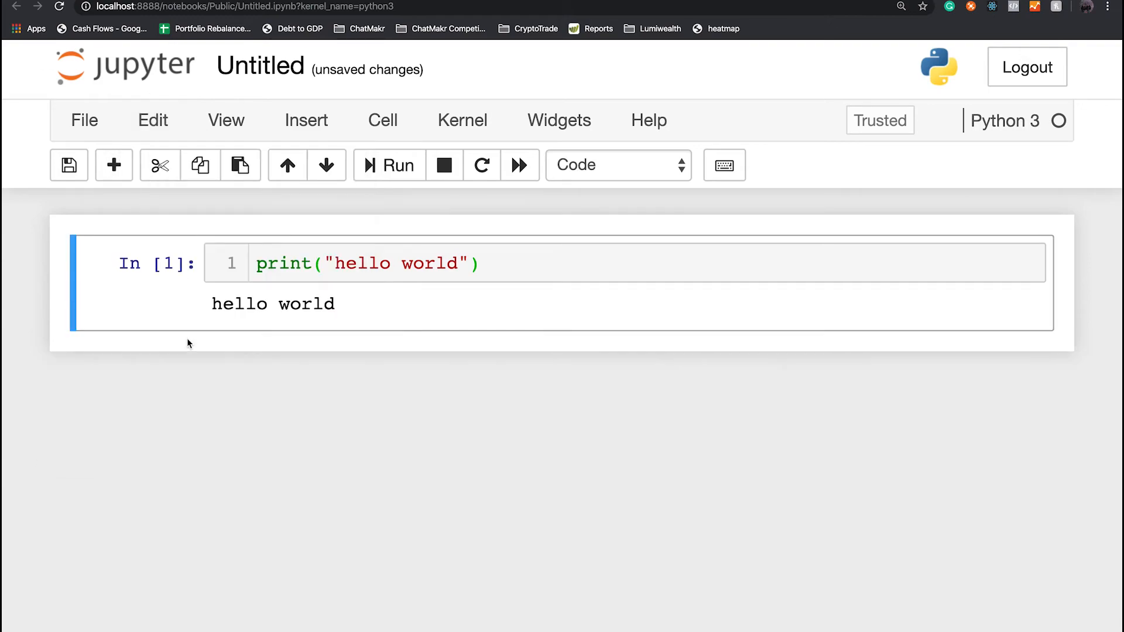
# Insert a new cell below the hello world cell and place the cursor in it.
pyautogui.click(316, 121)
pyautogui.click(320, 202)
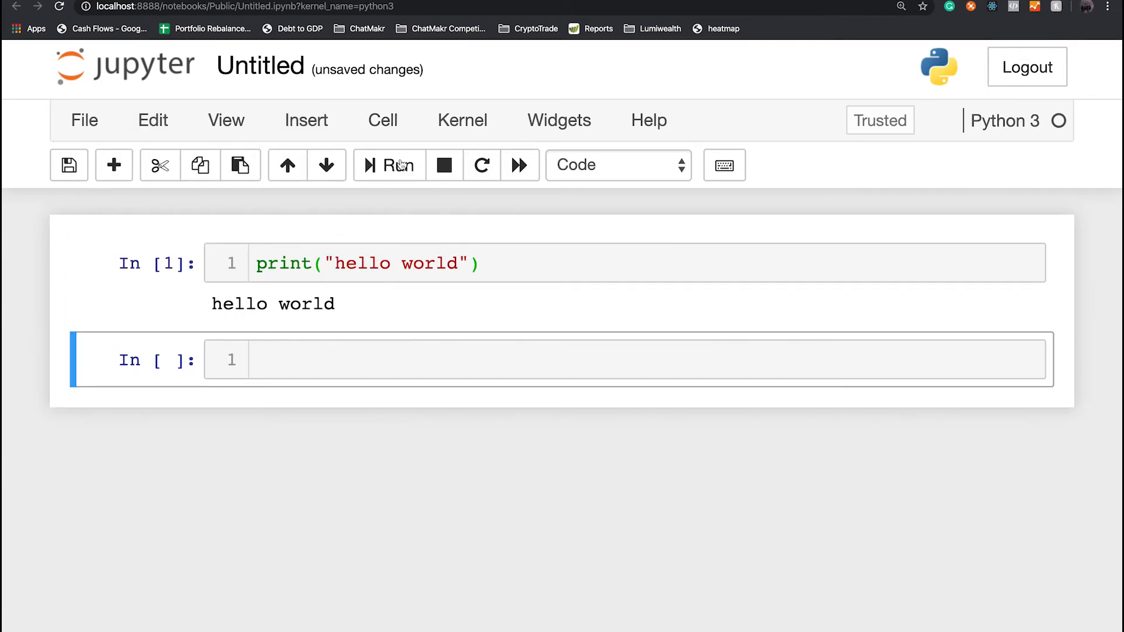
pyautogui.click(502, 258)
pyautogui.click(329, 357)
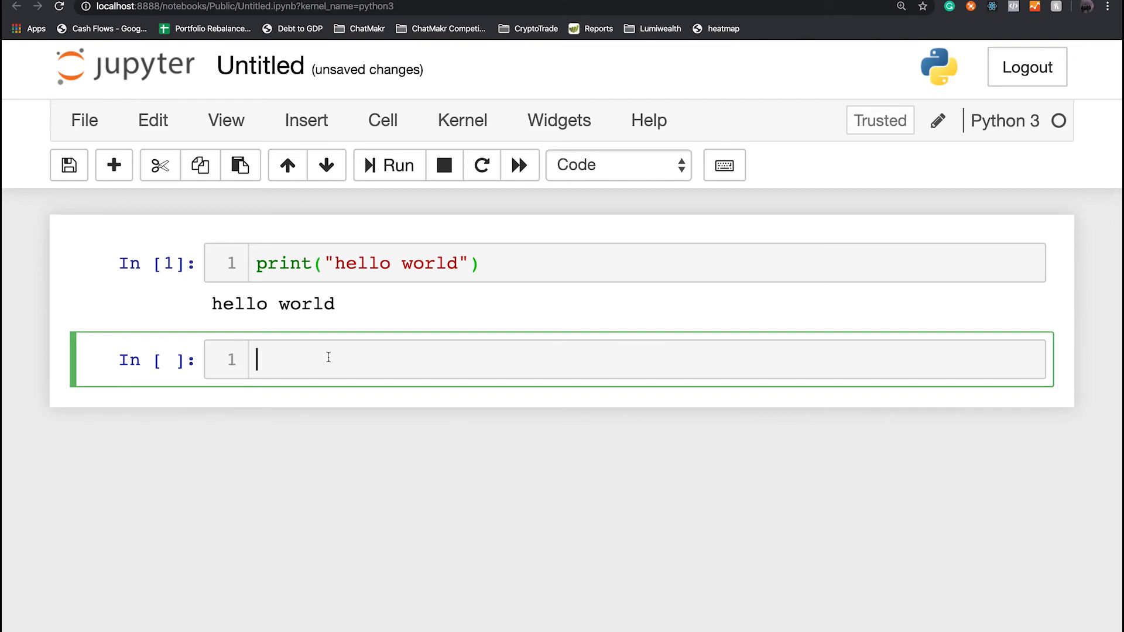
# Restart the notebook's Python 3 kernel and accept the loss of all variables.
pyautogui.click(459, 125)
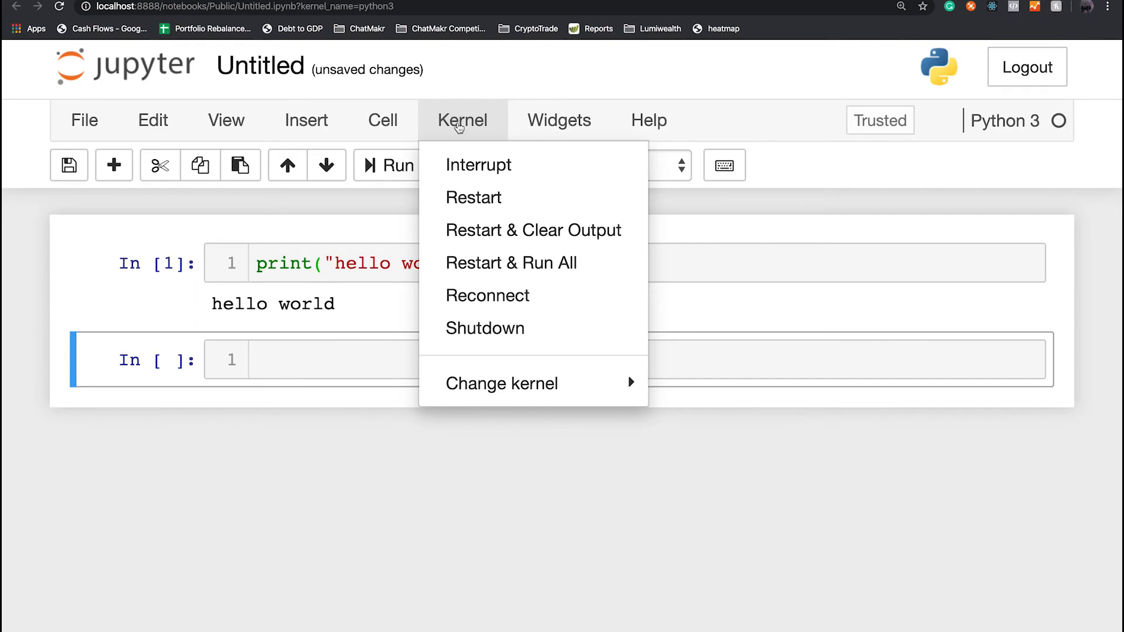
pyautogui.click(489, 201)
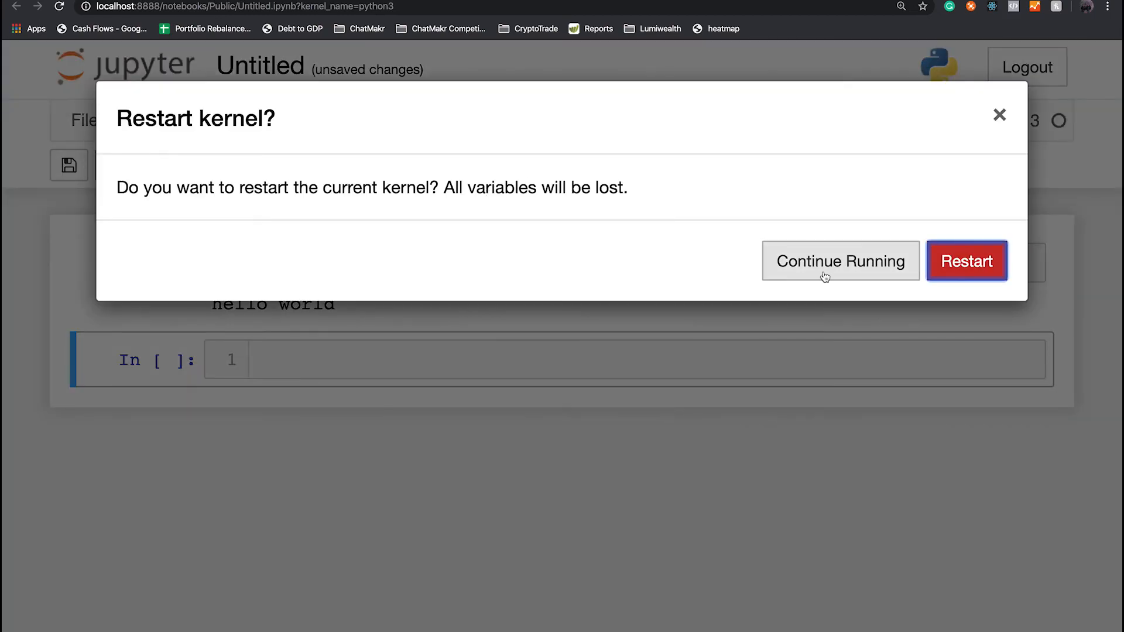
pyautogui.click(972, 267)
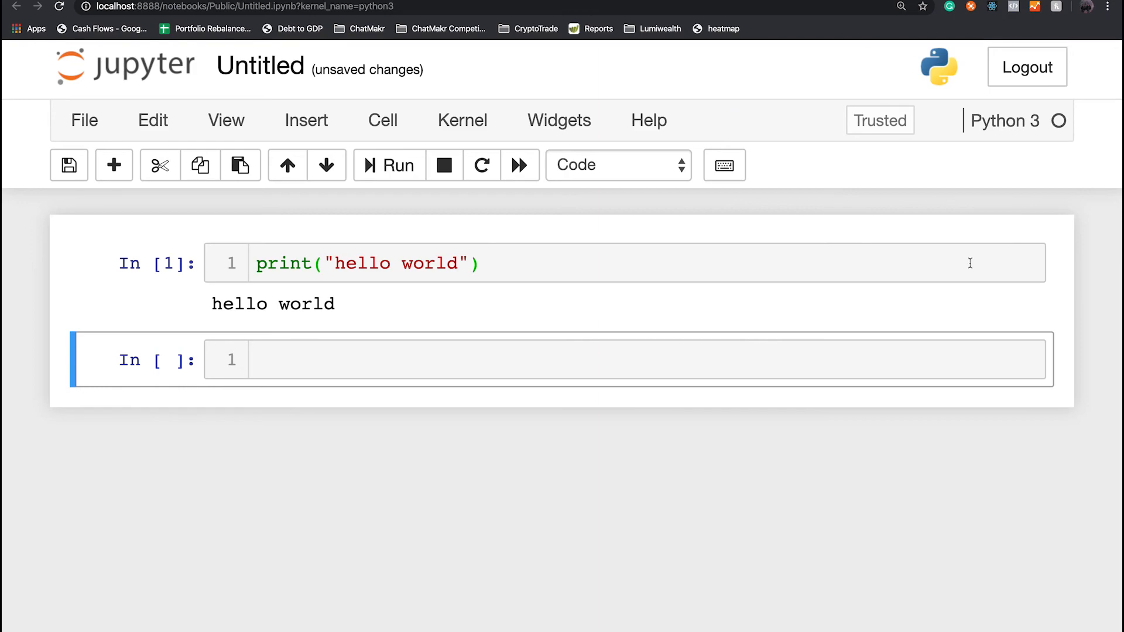
# Interrupt the kernel with the hello world cell selected, and check the available kernel restart options.
pyautogui.click(504, 261)
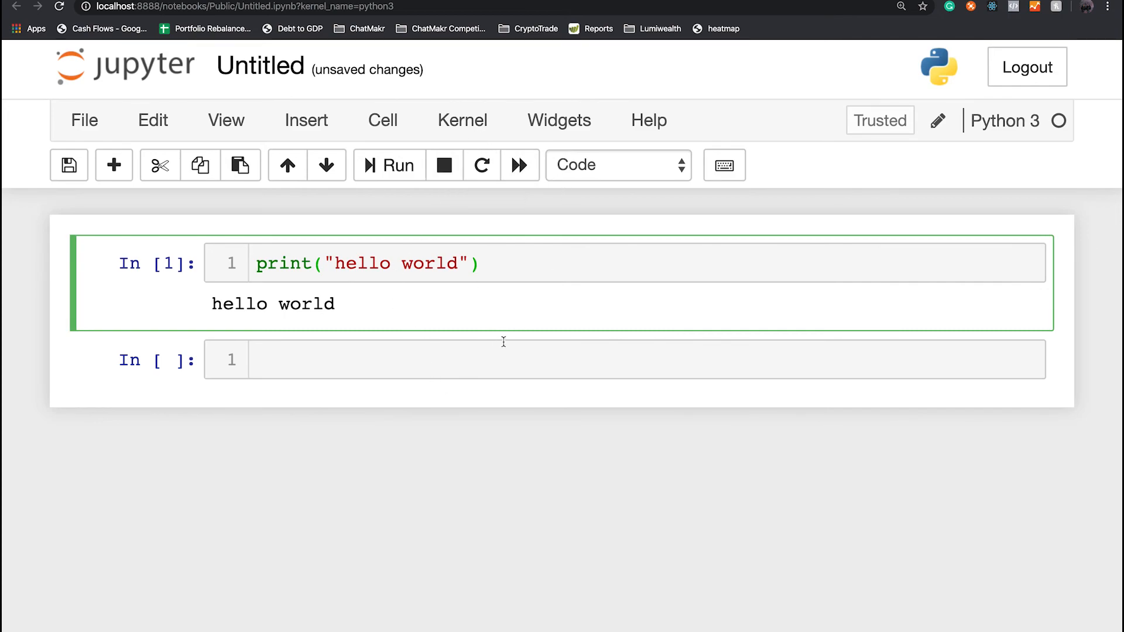
pyautogui.click(373, 380)
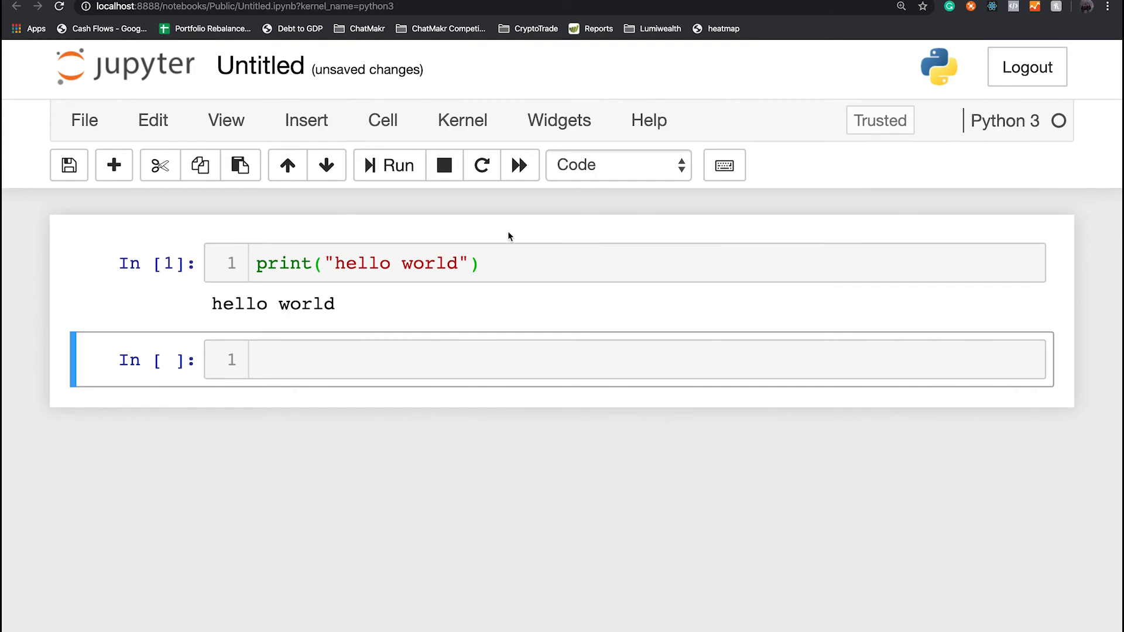
pyautogui.click(527, 269)
pyautogui.click(451, 176)
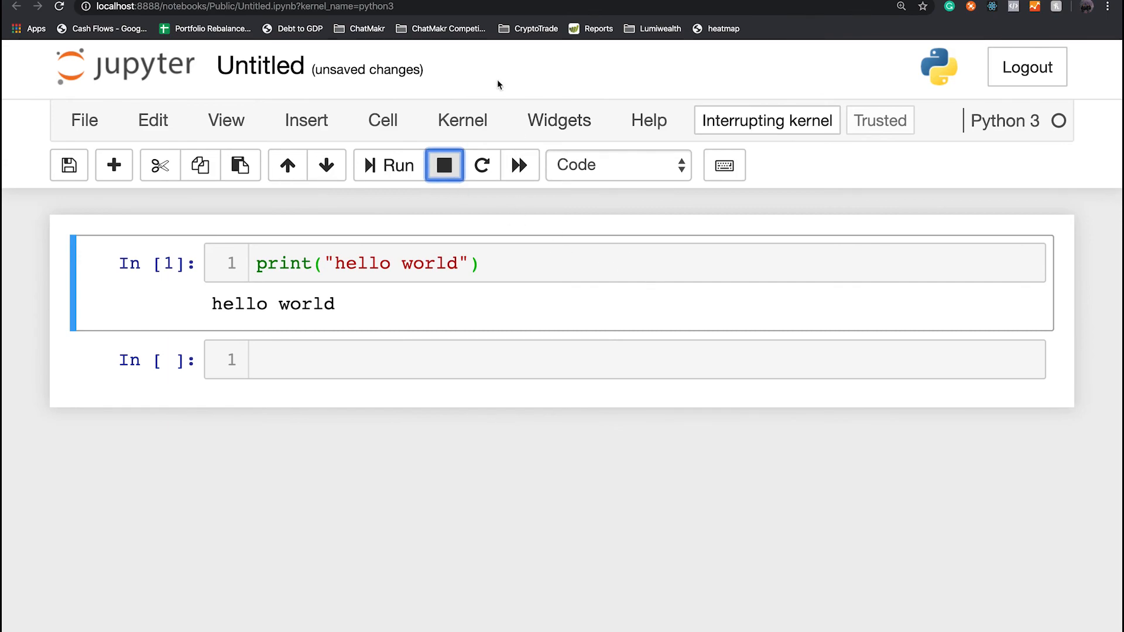
pyautogui.click(467, 124)
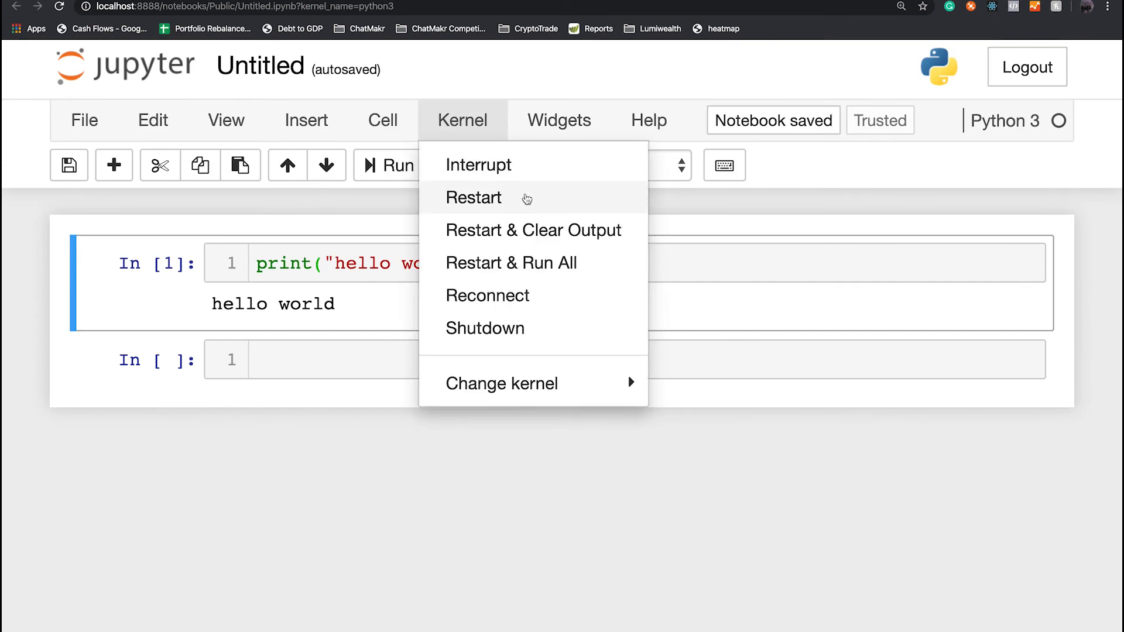
pyautogui.click(713, 268)
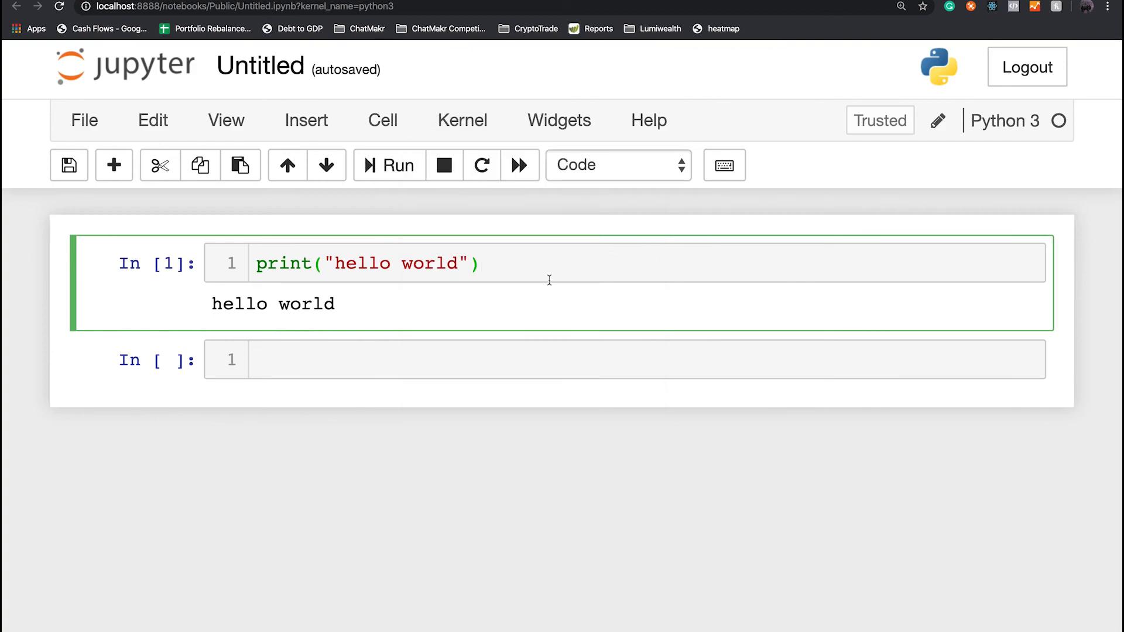
# Switch to the Google Slides presentation to review the Jupyter Basics slide, and return to the notebook.
pyautogui.click(265, 0)
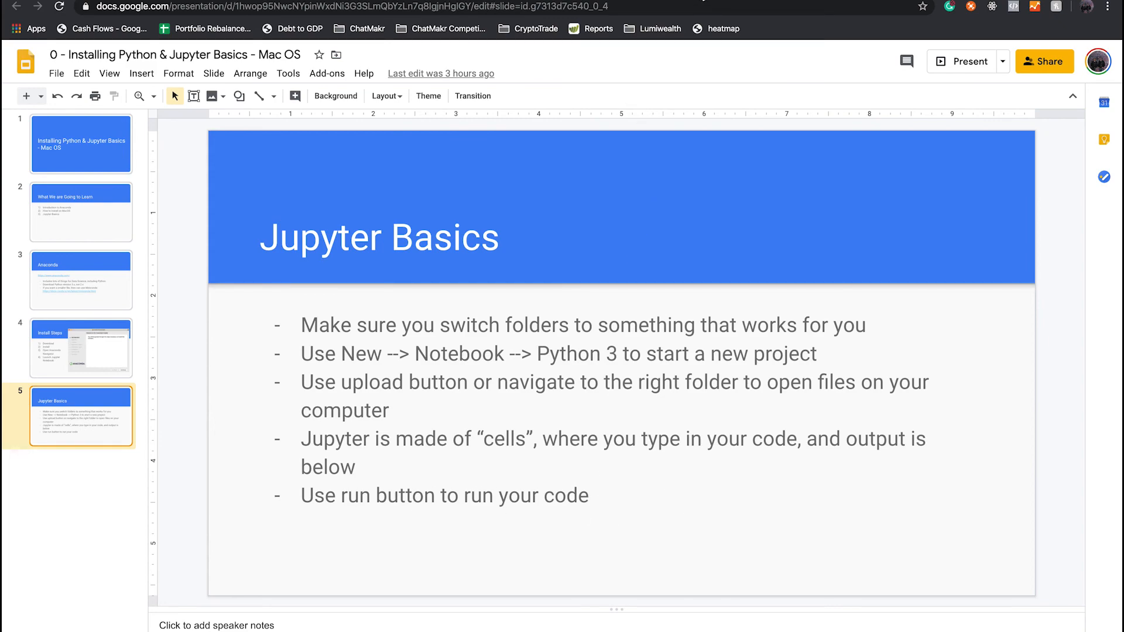
pyautogui.click(557, 0)
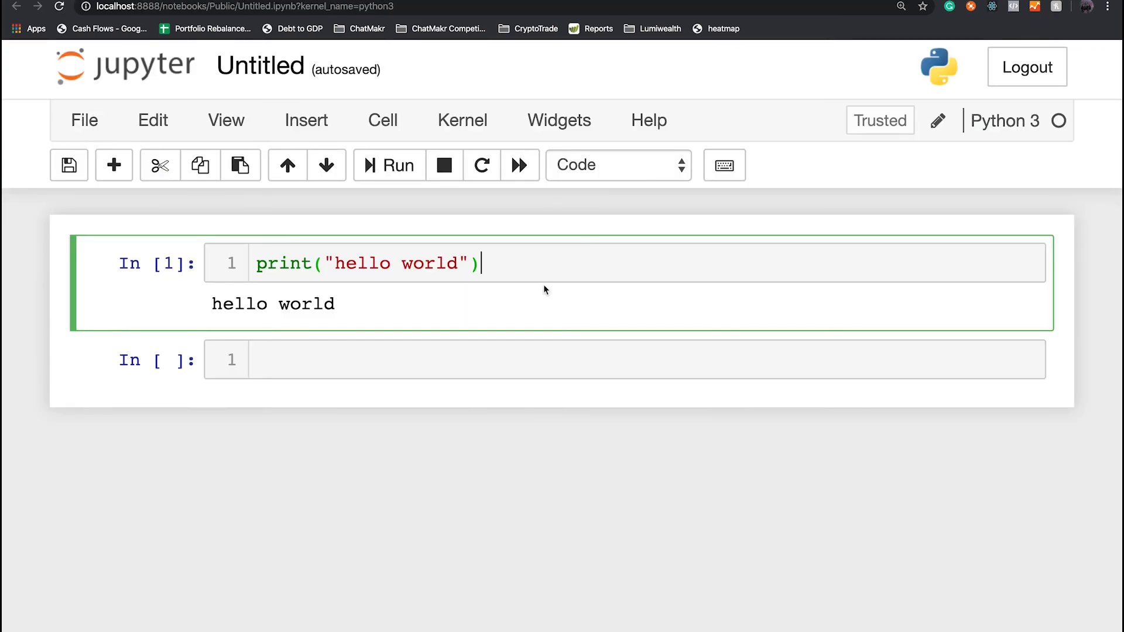